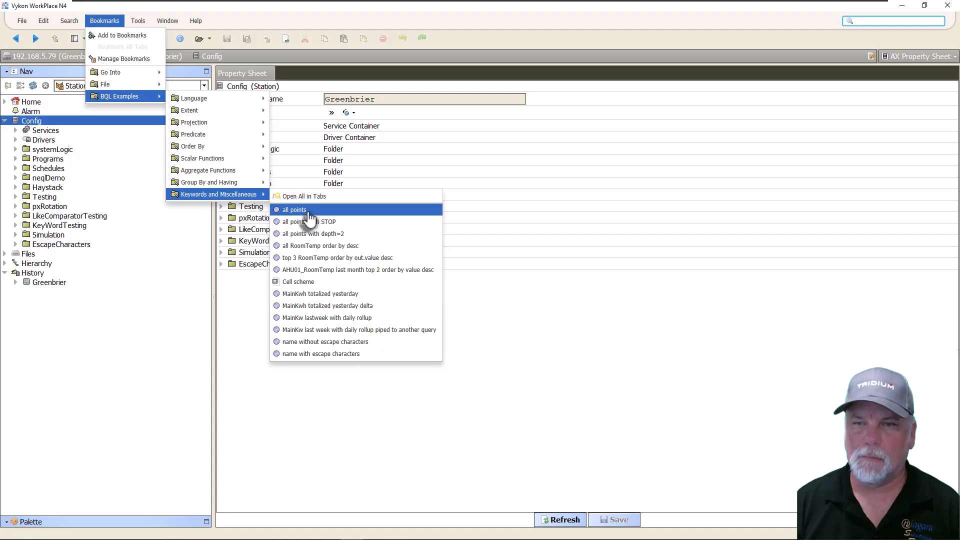
Run the bookmarked "all points" BQL example from Keywords and Miscellaneous and inspect its full ORD without changing it.
left_click(309, 214)
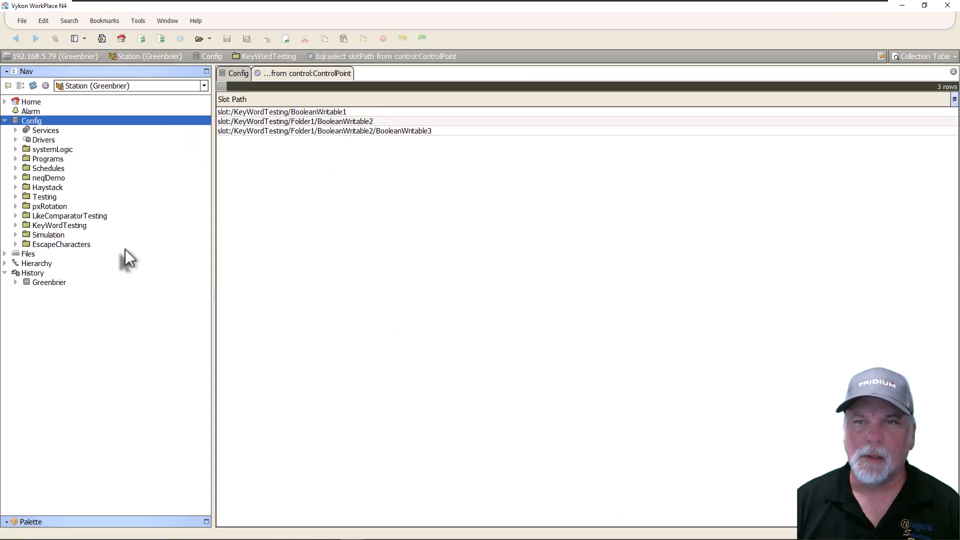
key("ctrl+l")
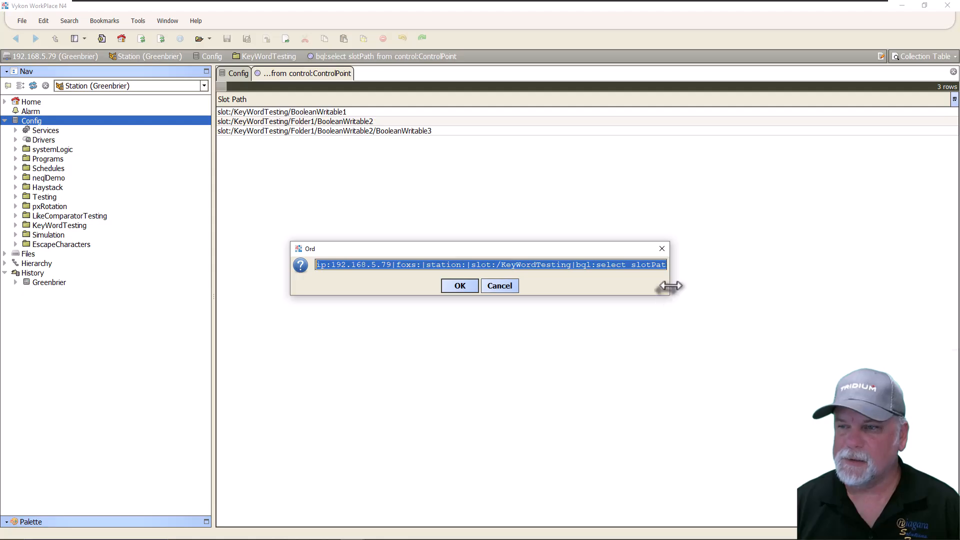
left_click_drag(670, 286, 867, 283)
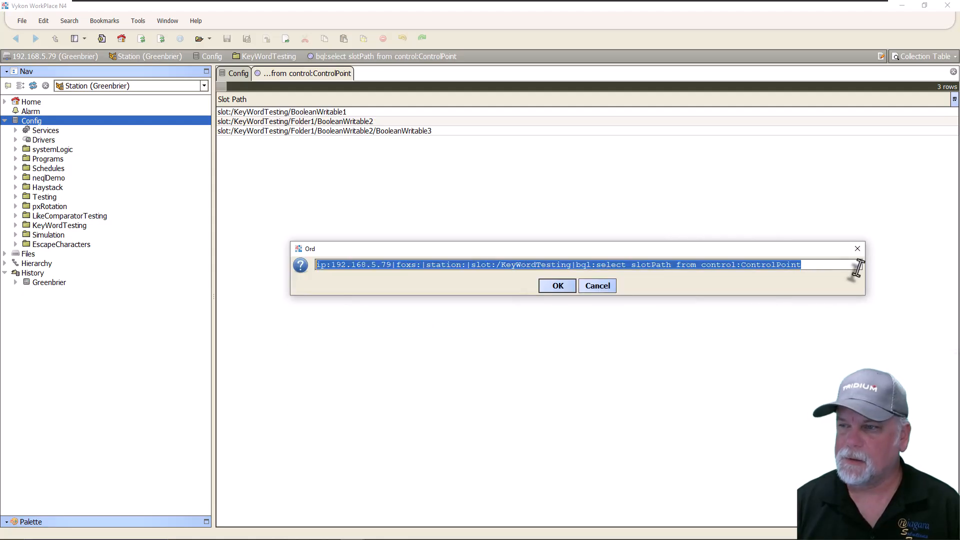
left_click(857, 267)
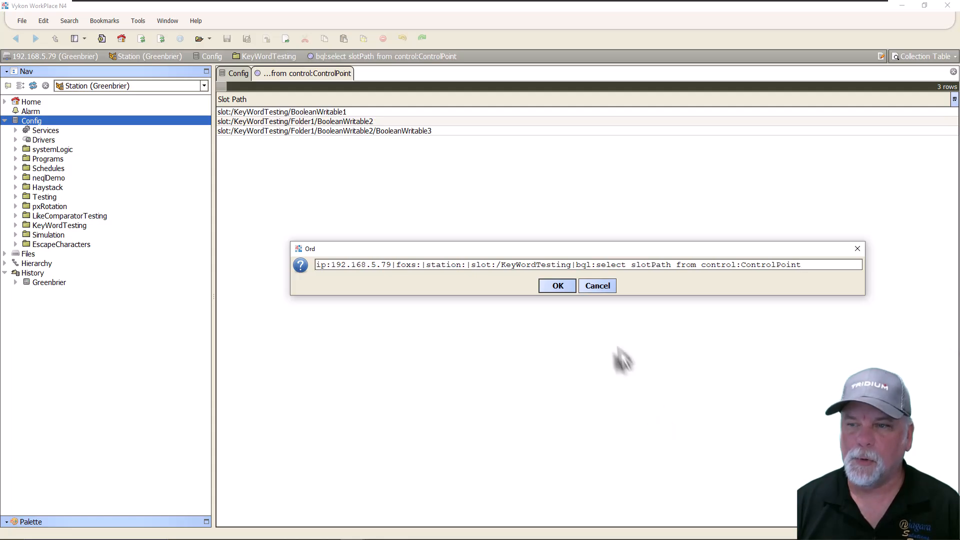
left_click(598, 287)
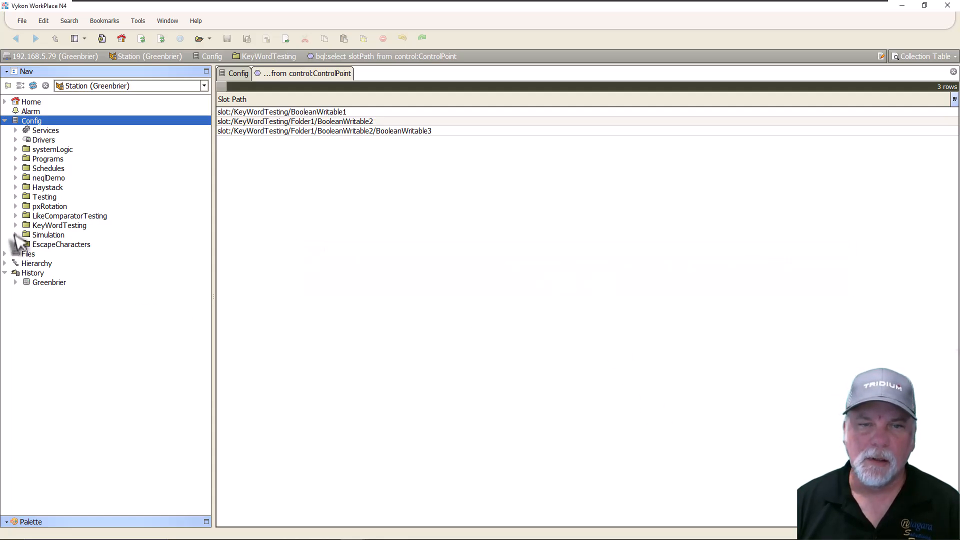
Expand the KeyWordTesting folder and match BooleanWritable1 with its row in the query results.
left_click(16, 225)
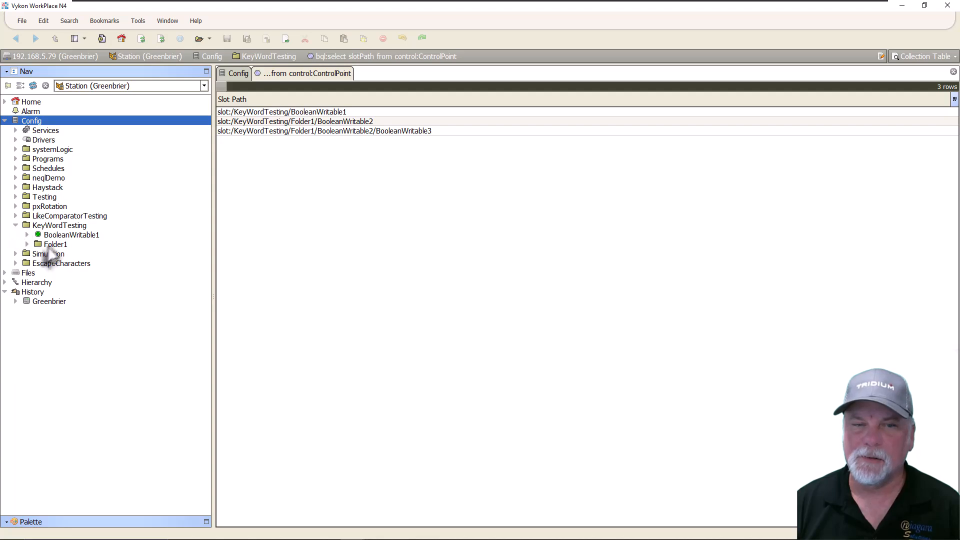
left_click(55, 227)
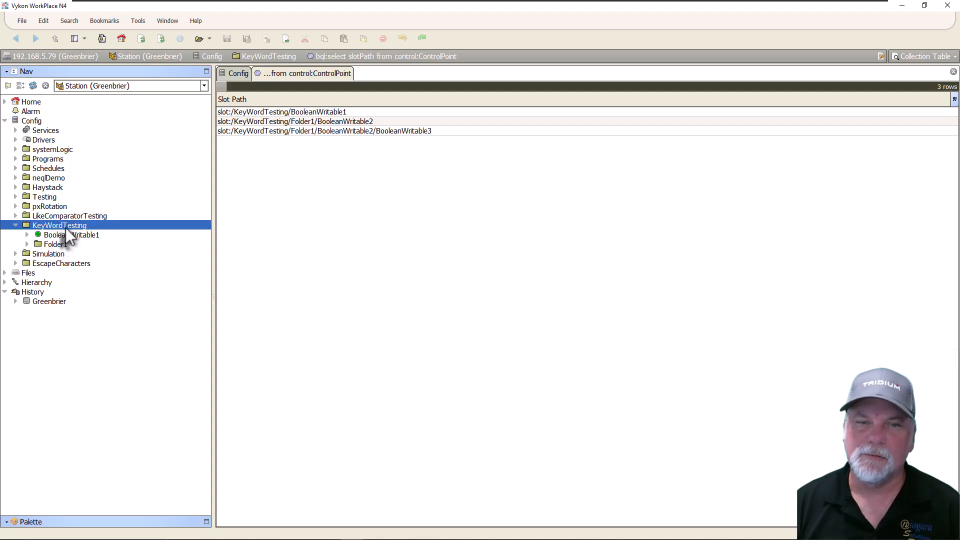
left_click(65, 234)
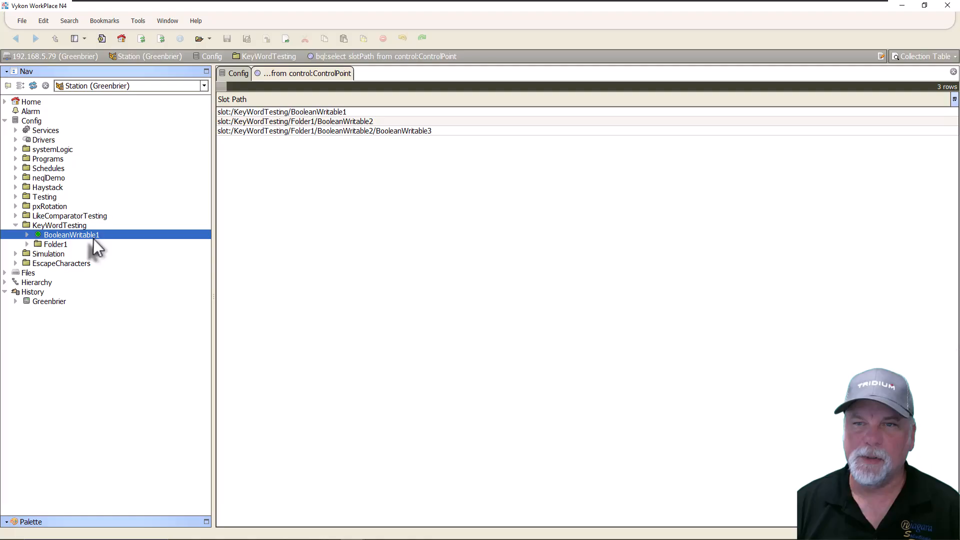
left_click(347, 111)
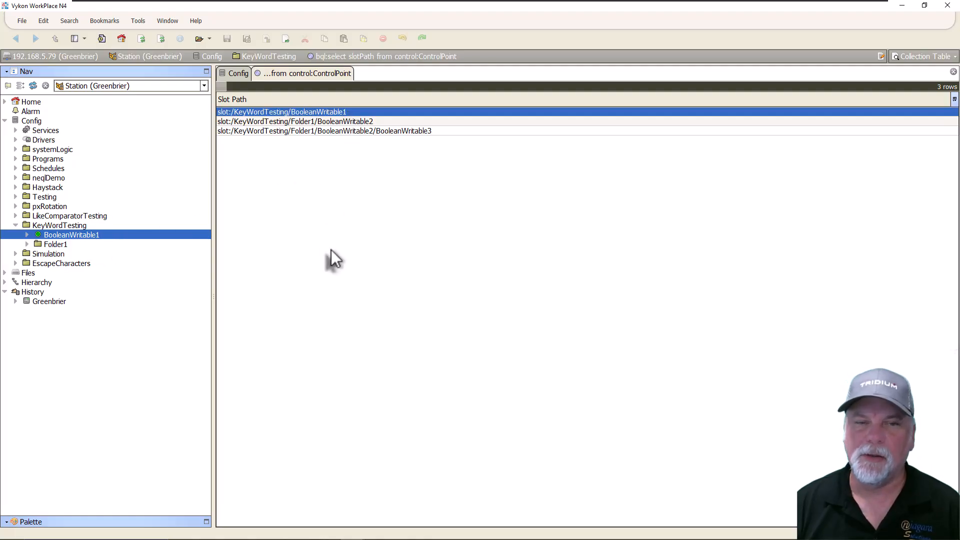
Expand Folder1 and BooleanWritable2, matching BooleanWritable2 with its result row and locating the nested BooleanWritable3.
left_click(34, 244)
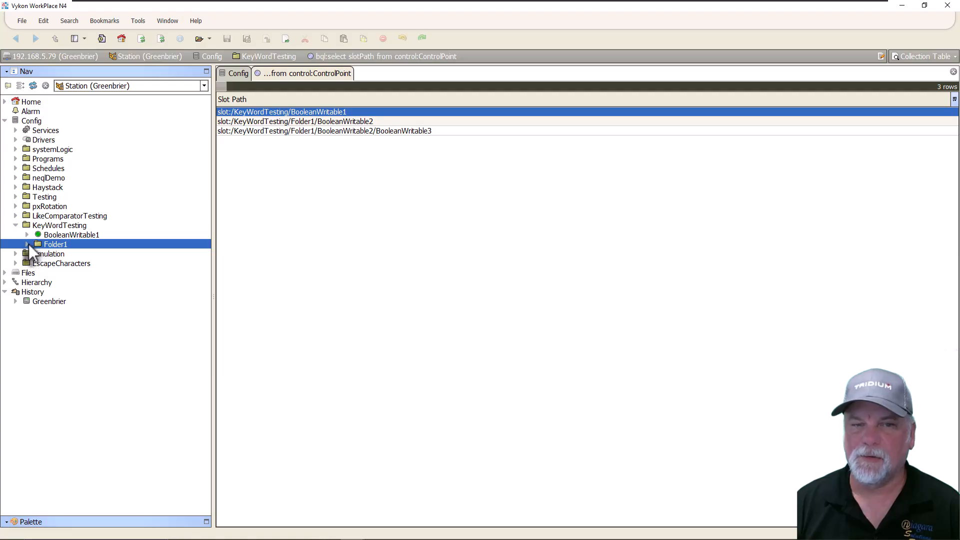
left_click(27, 244)
left_click(82, 254)
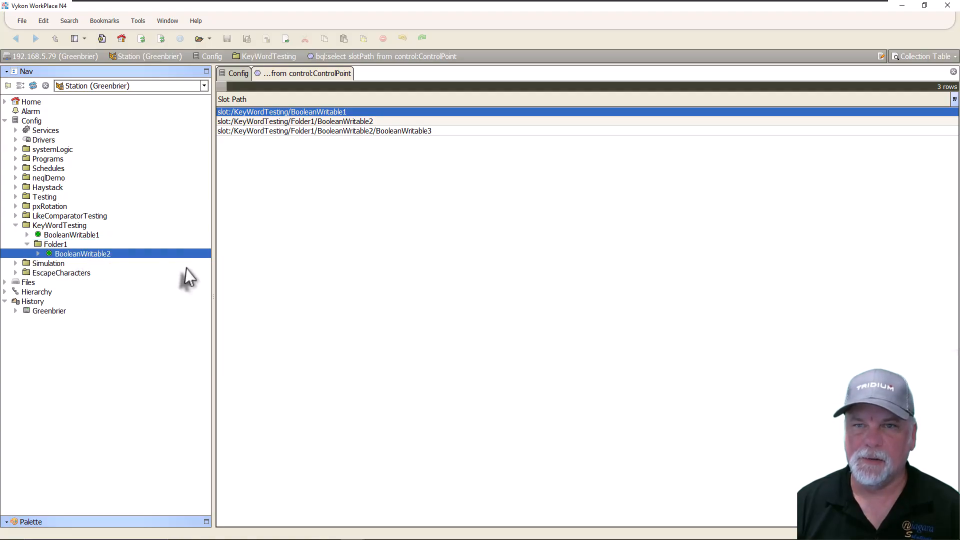
left_click(334, 124)
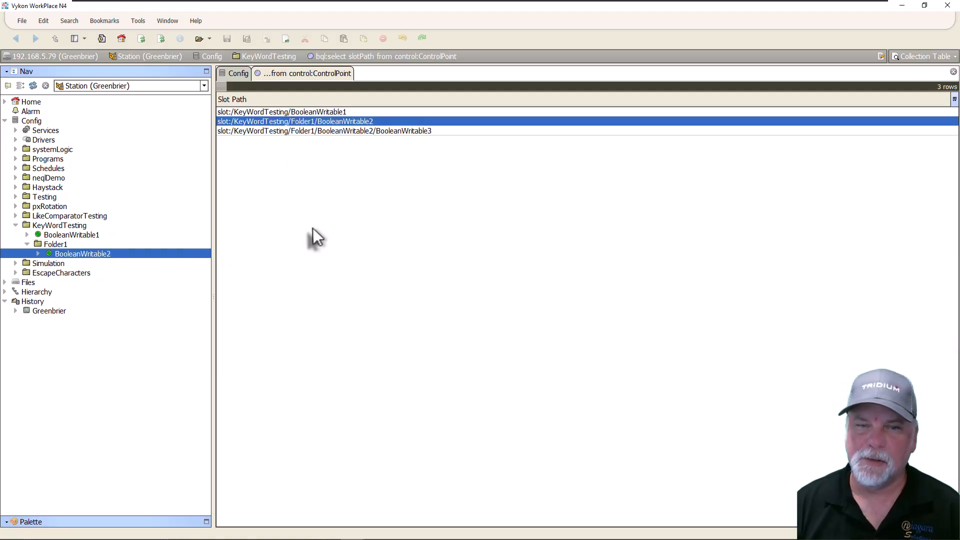
left_click(37, 254)
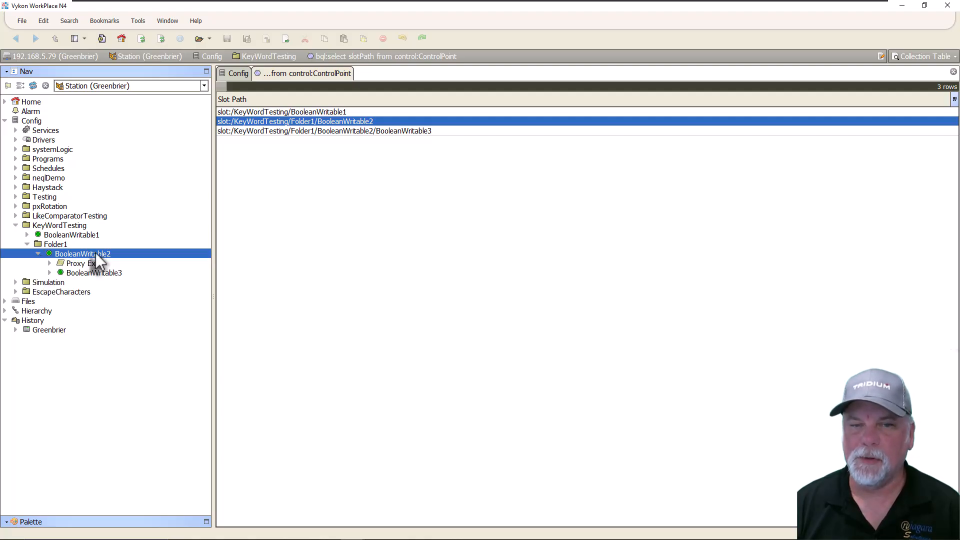
left_click(100, 274)
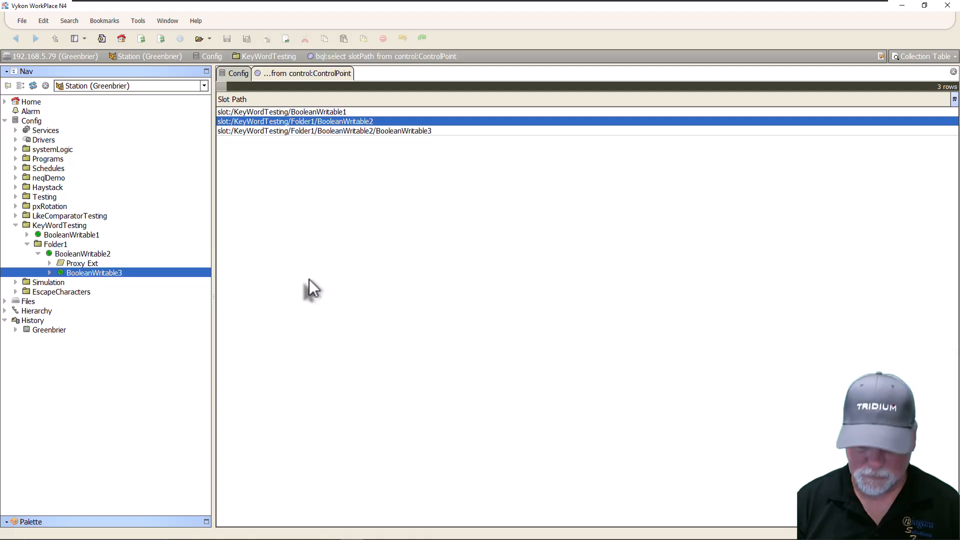
Append the STOP keyword after control:ControlPoint in the query's ORD and run it.
key("ctrl+l")
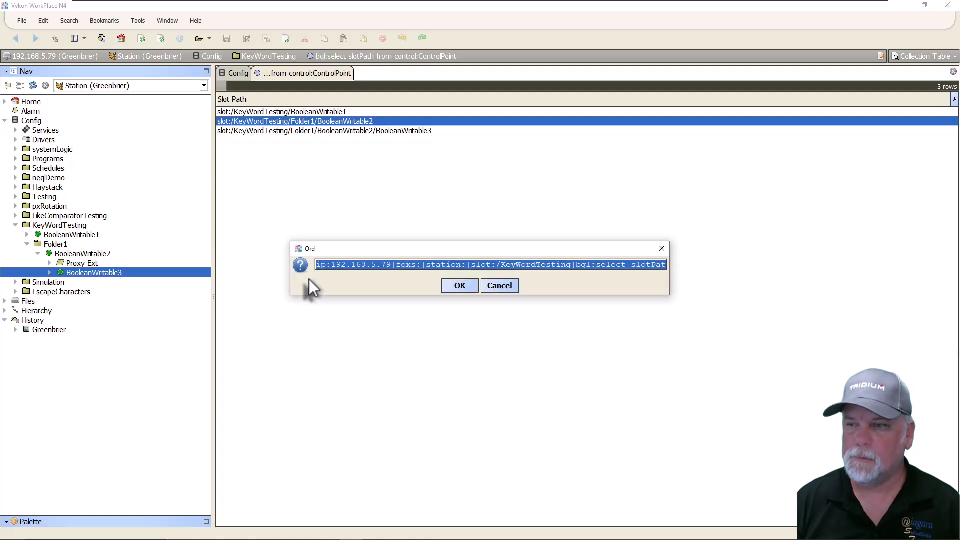
key("End")
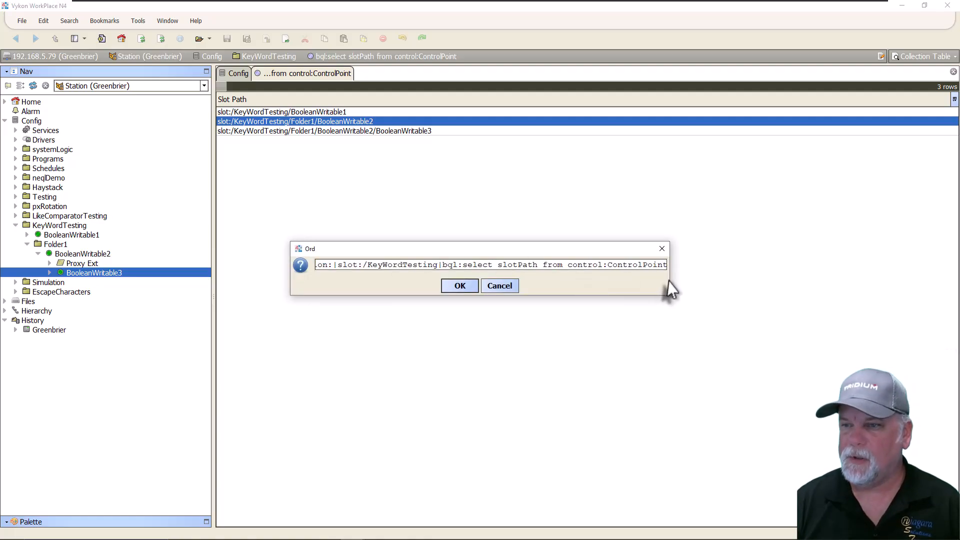
left_click_drag(670, 287, 875, 287)
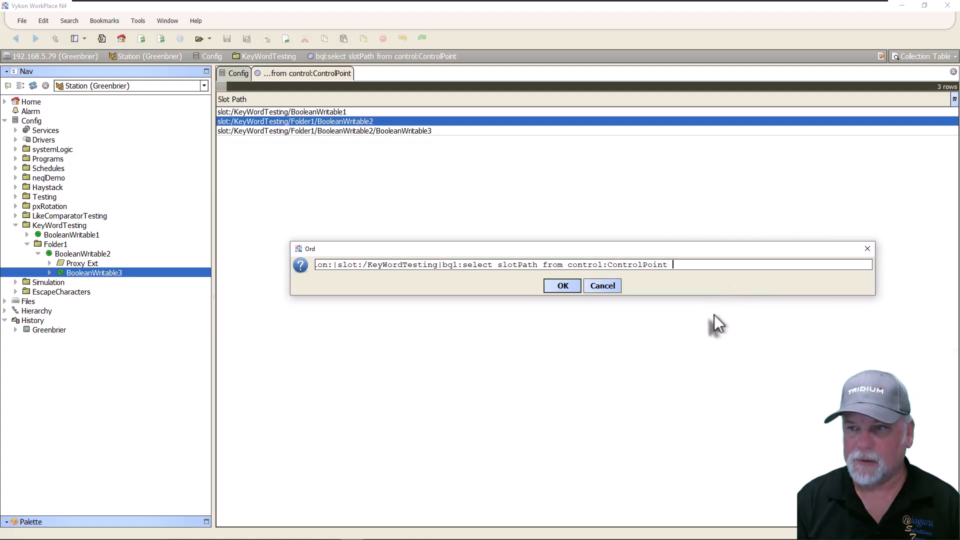
type("STOP")
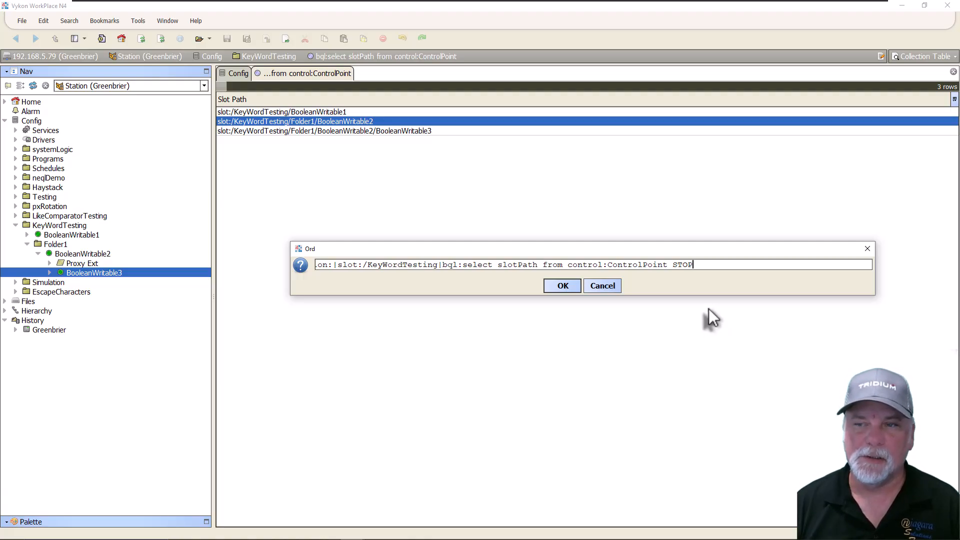
left_click(560, 284)
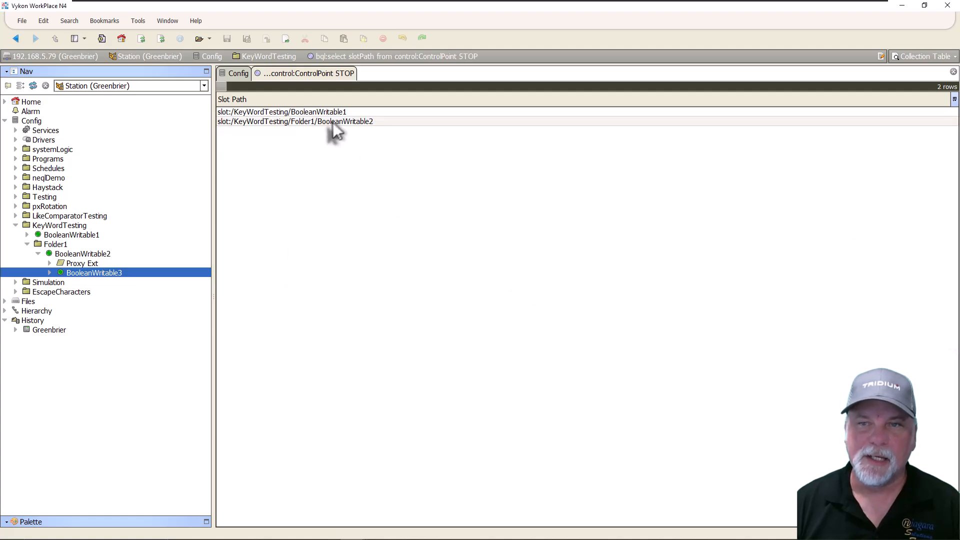
Compare the STOP query's rows with BooleanWritable1, Folder1 and BooleanWritable2 in the station tree.
left_click(378, 121)
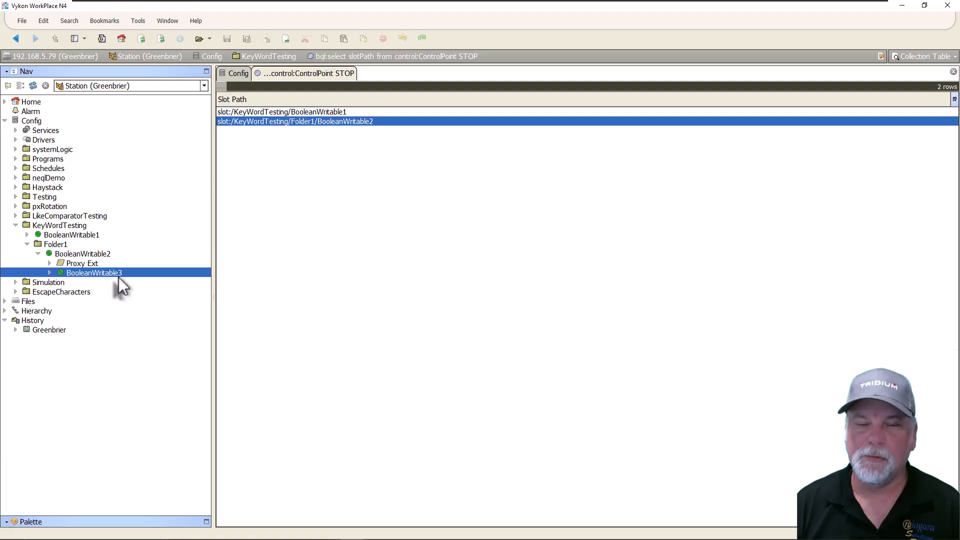
left_click(98, 254)
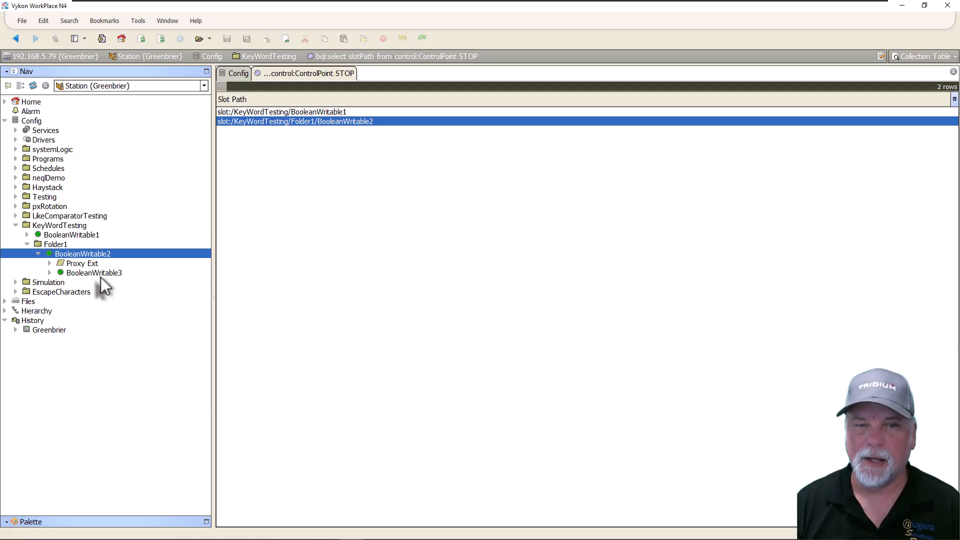
left_click(81, 236)
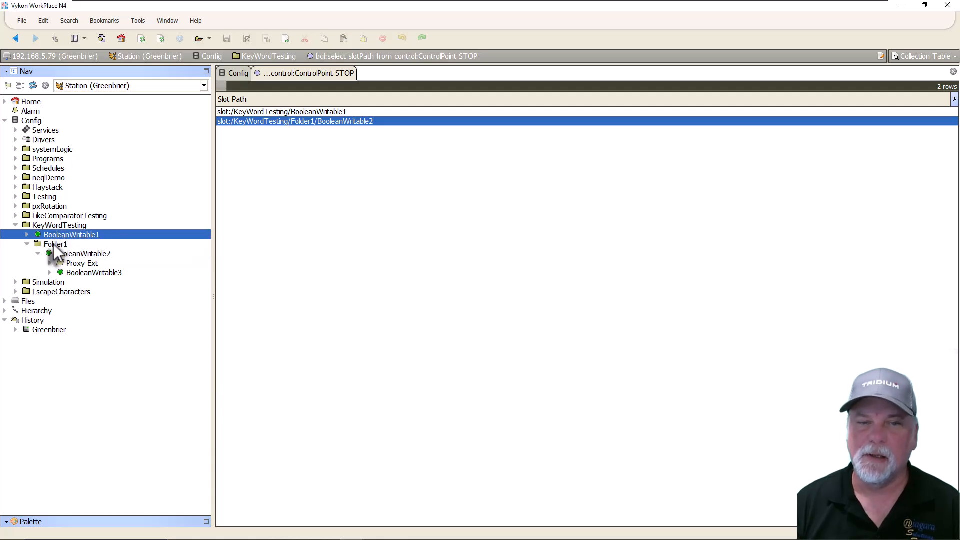
left_click(50, 244)
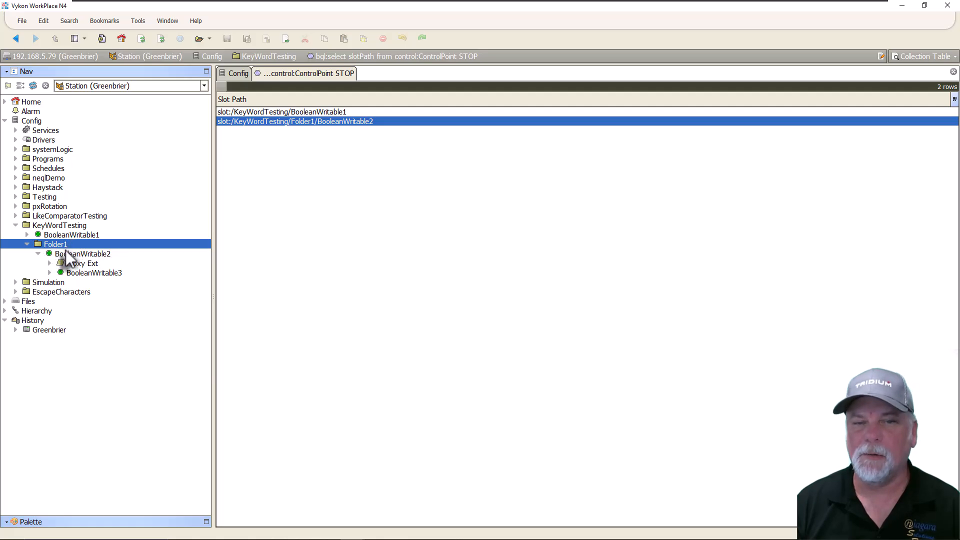
left_click(94, 254)
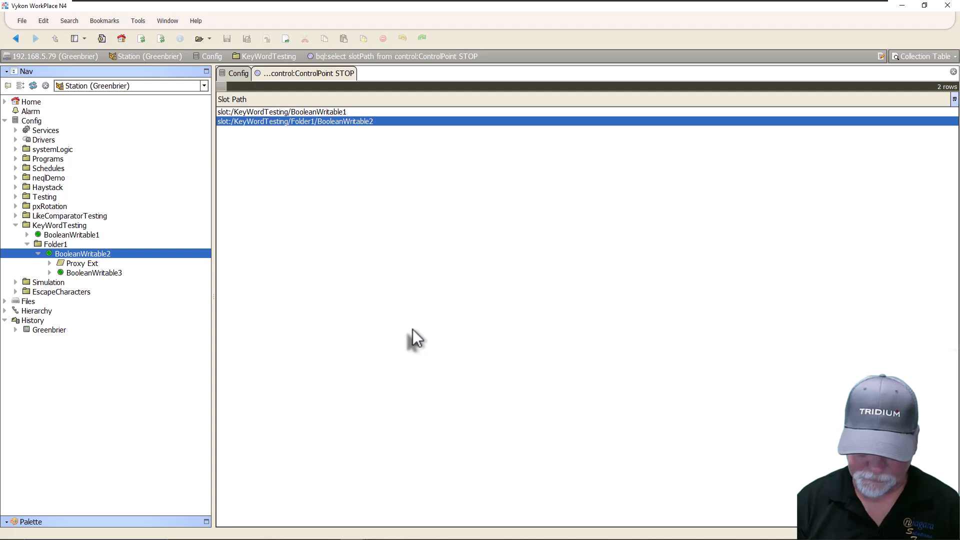
Replace the STOP keyword with DEPTH=1 at the end of the query's ORD and run it.
key("ctrl+l")
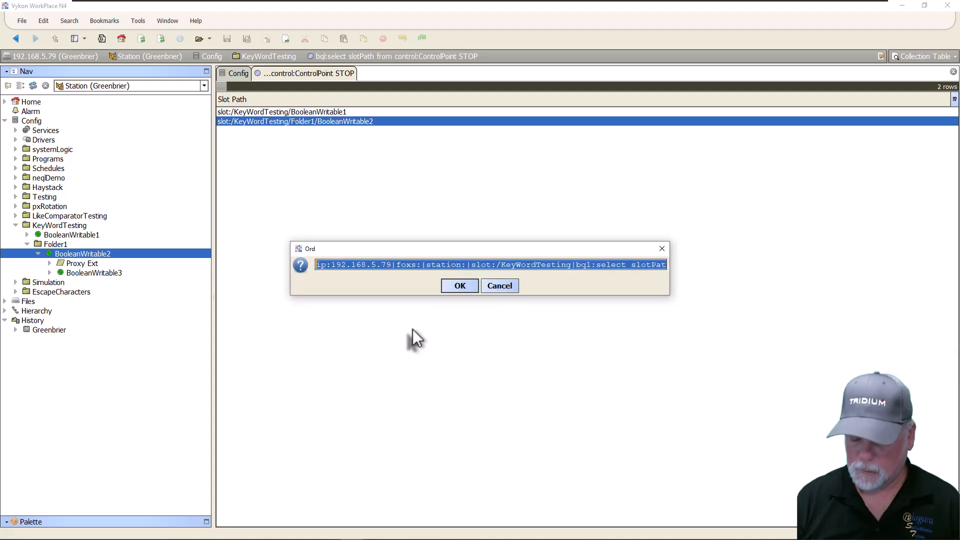
key("End")
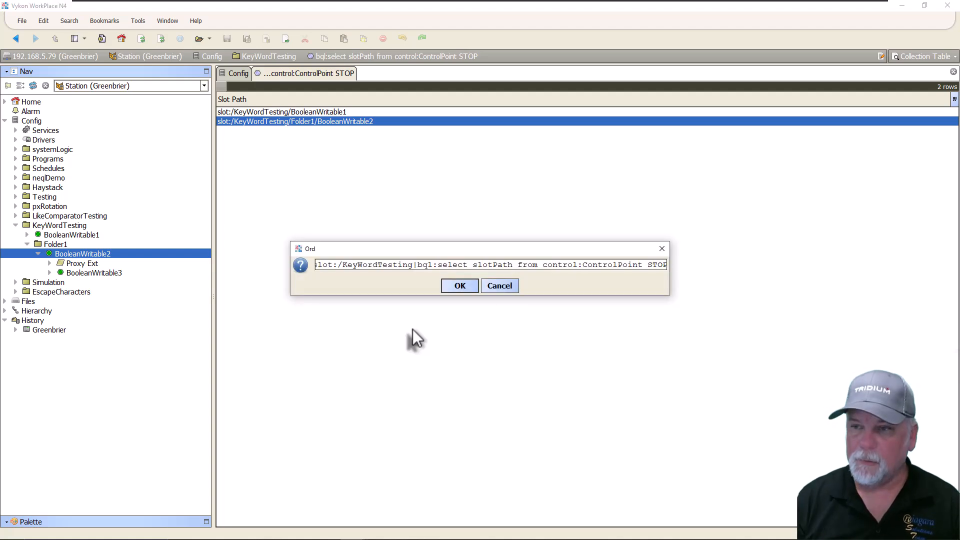
left_click_drag(669, 273, 779, 269)
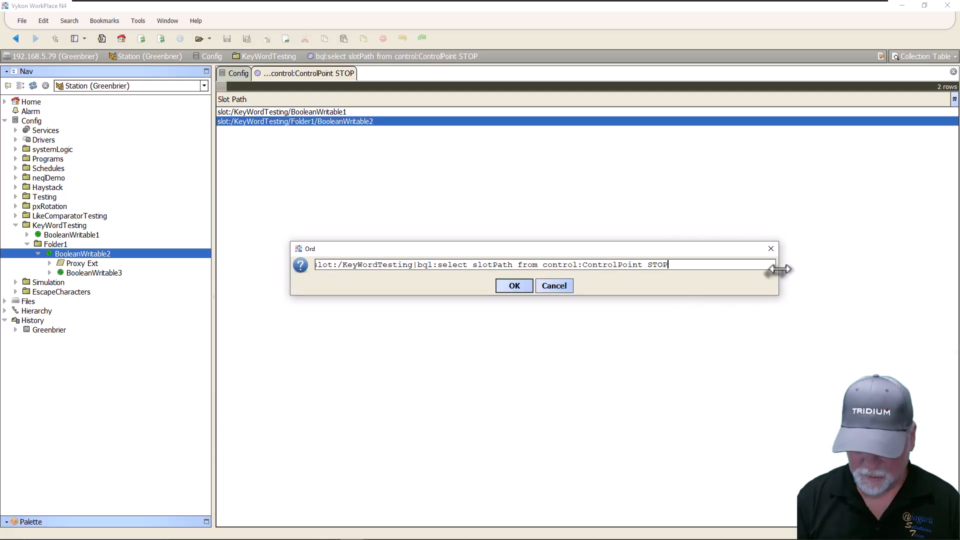
key("BackSpace")
key("BackSpace")
key("BackSpace")
key("BackSpace")
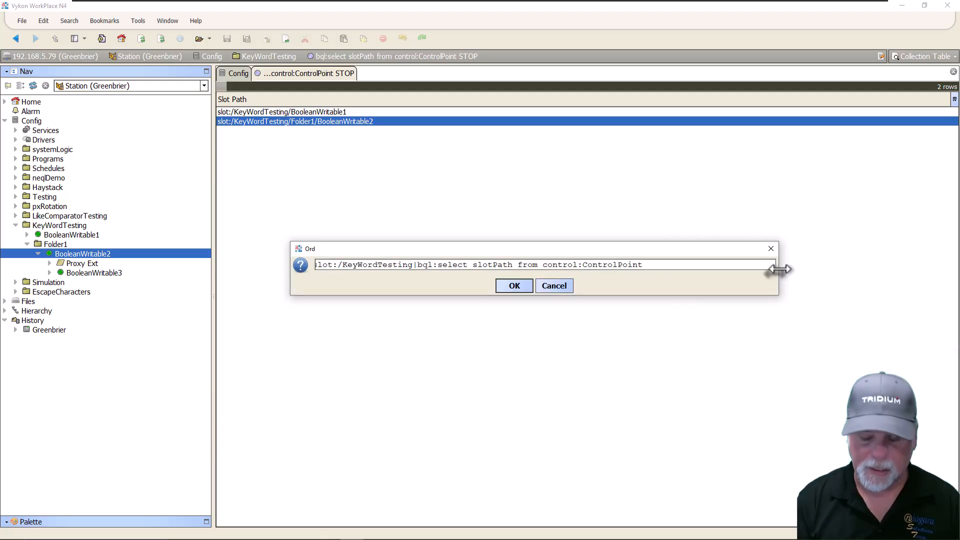
type("DEPTH")
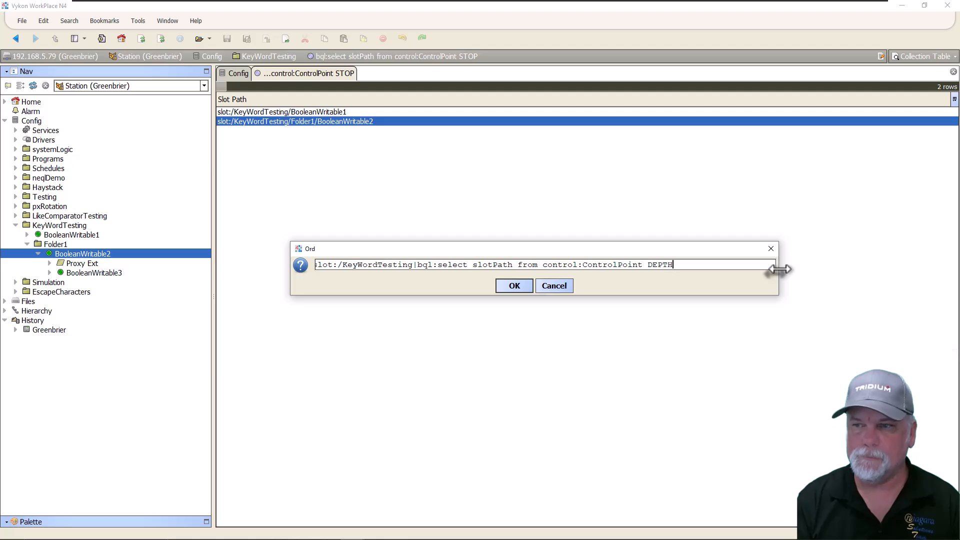
type("=1")
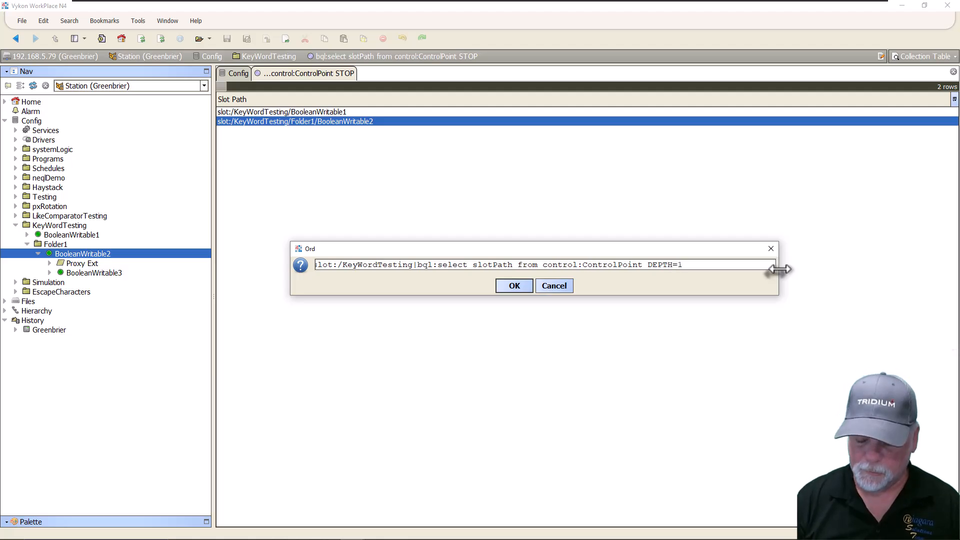
key("Return")
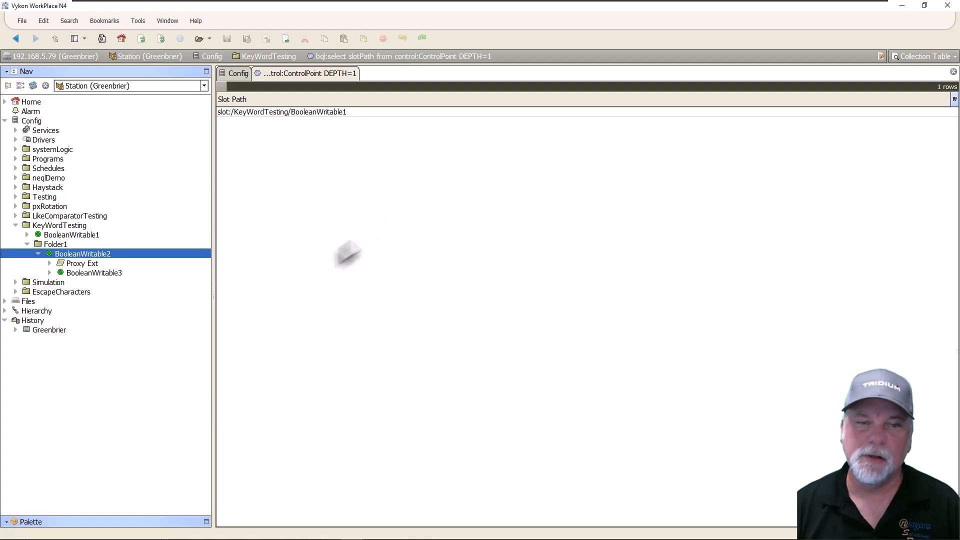
Collapse Folder1 under KeyWordTesting, change the query's ORD to end in DEPTH=2 and run it.
left_click(55, 226)
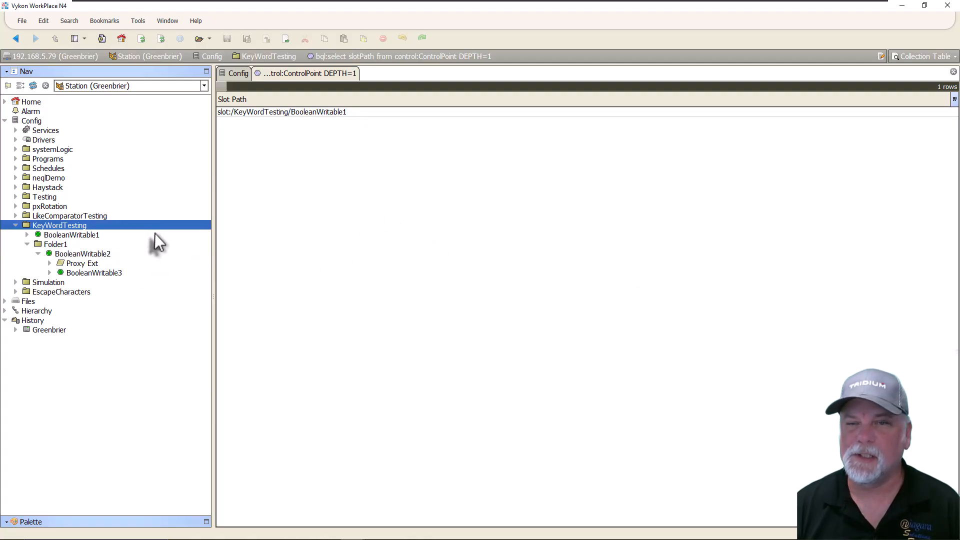
left_click(27, 244)
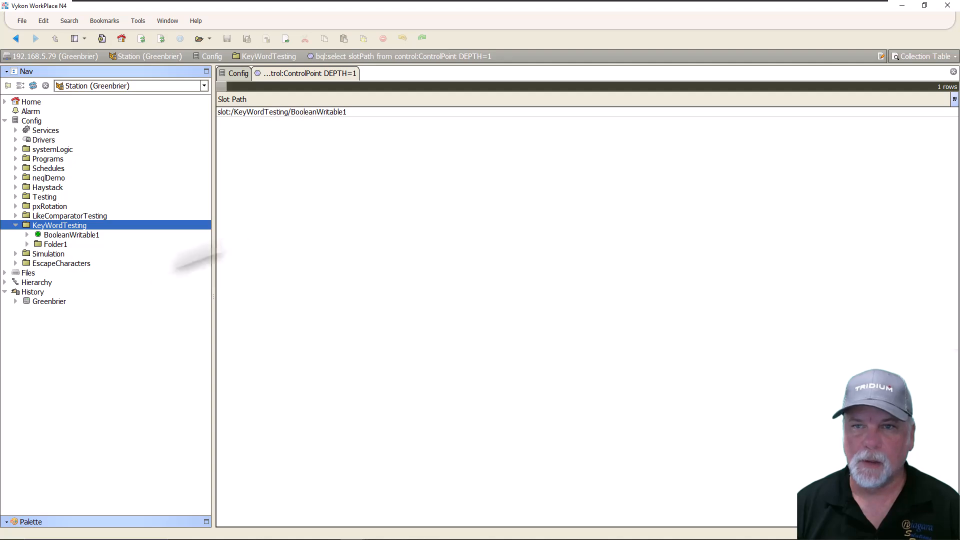
key("ctrl+l")
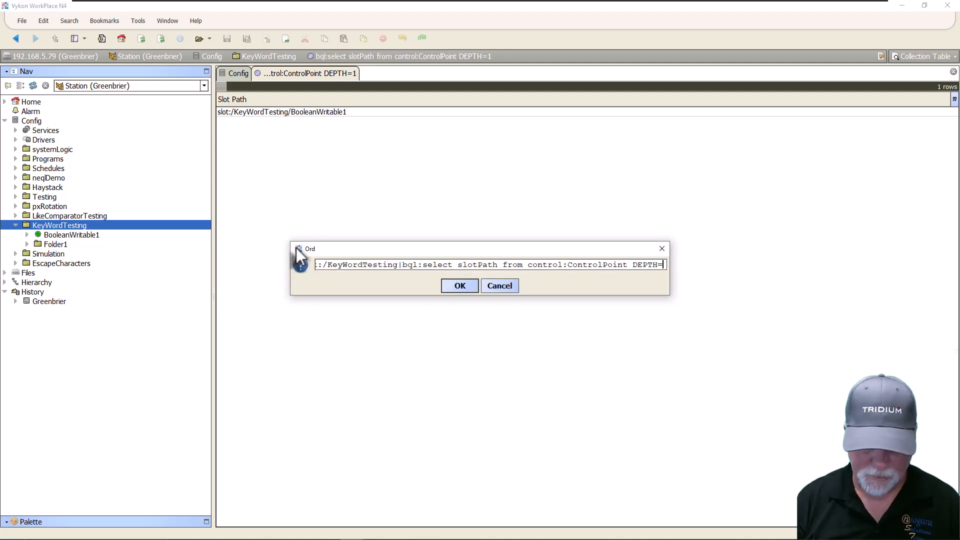
key("BackSpace")
type("2")
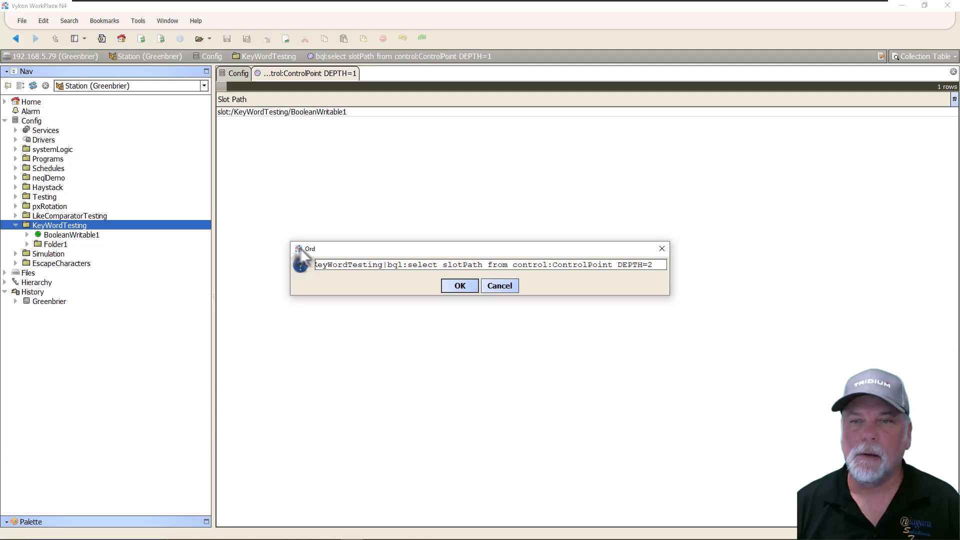
left_click(455, 284)
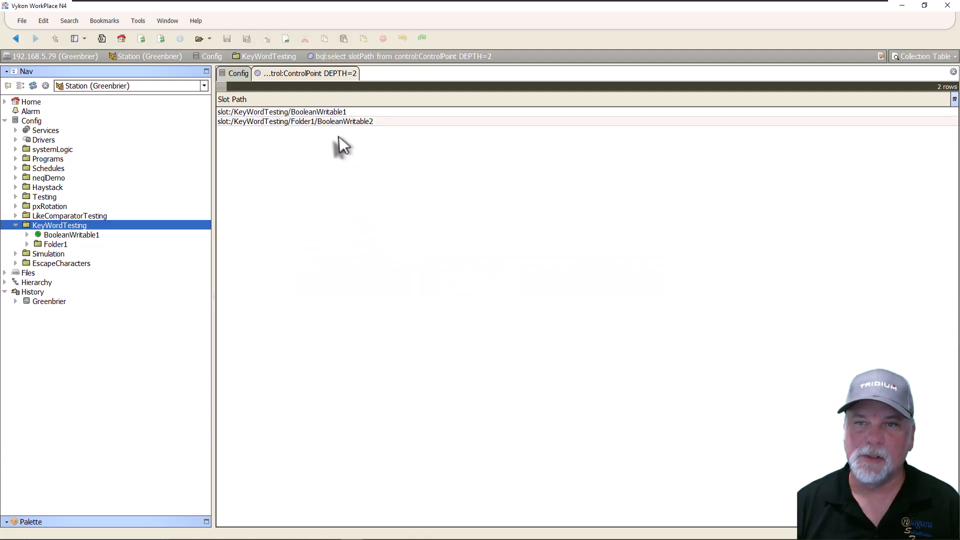
Compare the DEPTH=2 query's rows with BooleanWritable1, Folder1 and its nested BooleanWritable2 in the station tree.
left_click(61, 235)
left_click(56, 245, "shift")
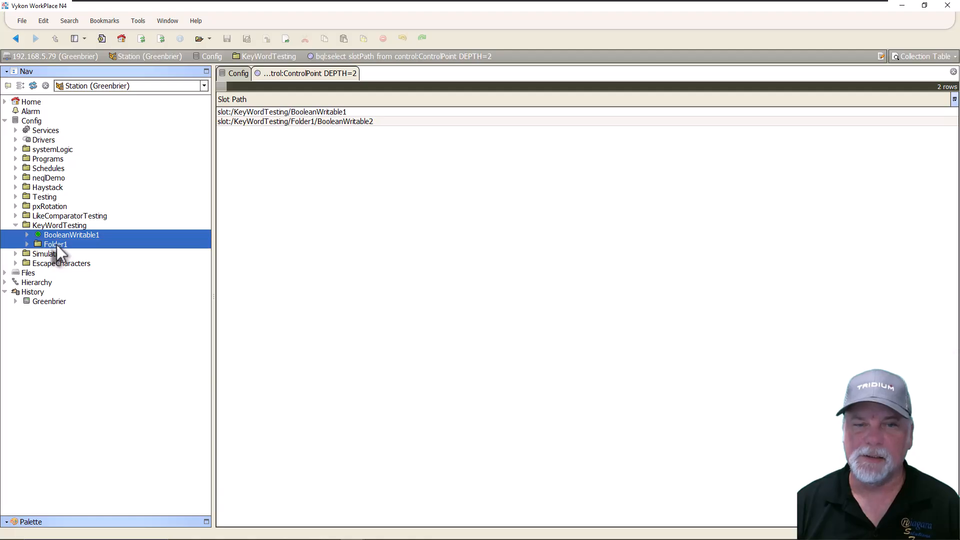
left_click(27, 244)
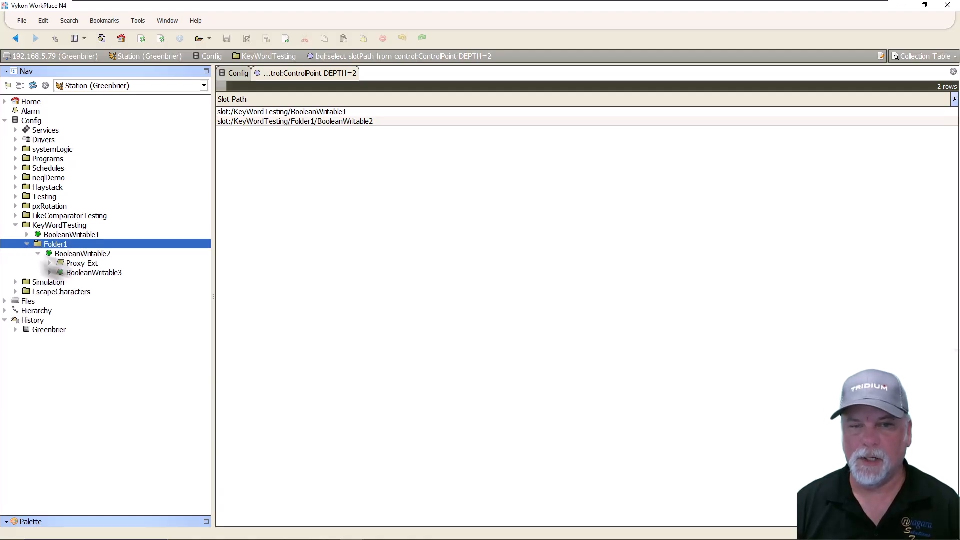
left_click(38, 254)
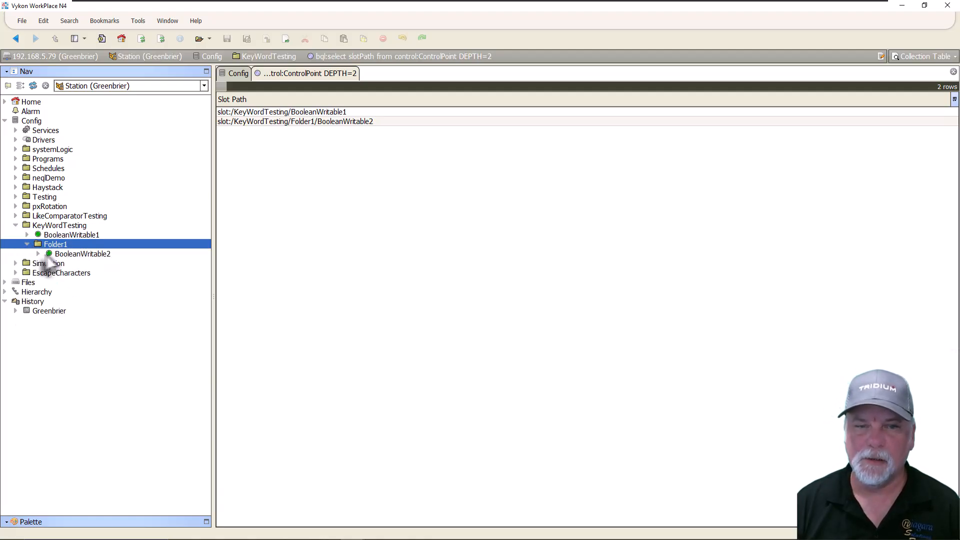
left_click(75, 254)
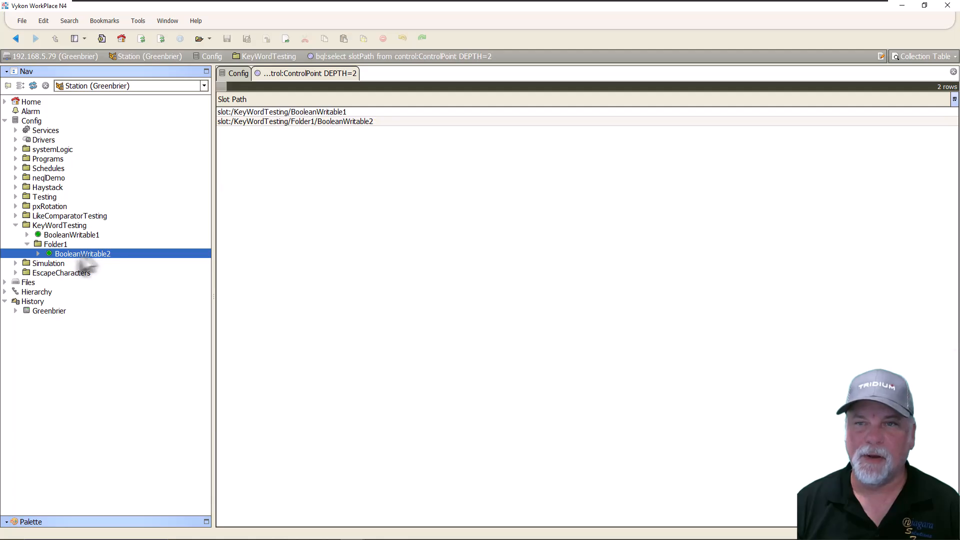
Change the depth keyword at the end of the query's ORD to DEPTH=3 and run it.
key("ctrl+l")
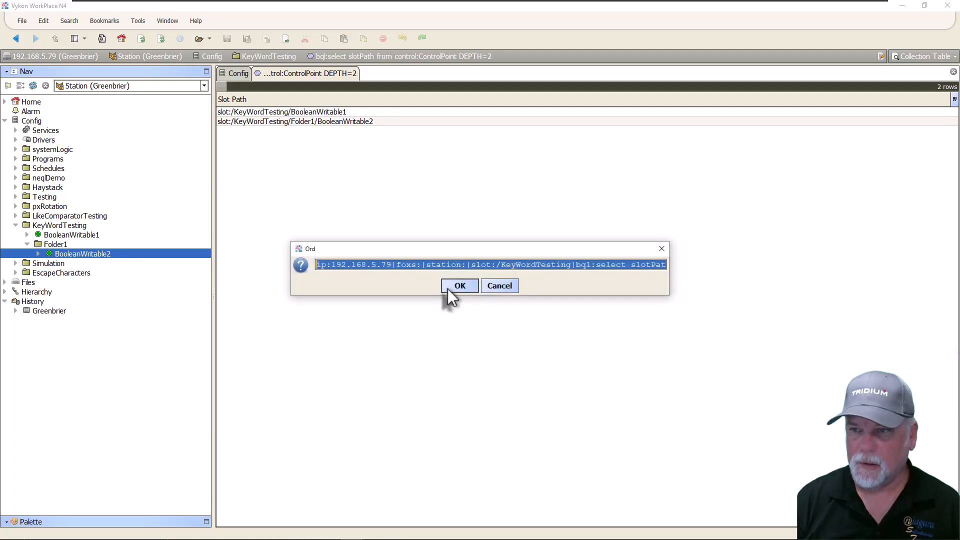
key("End")
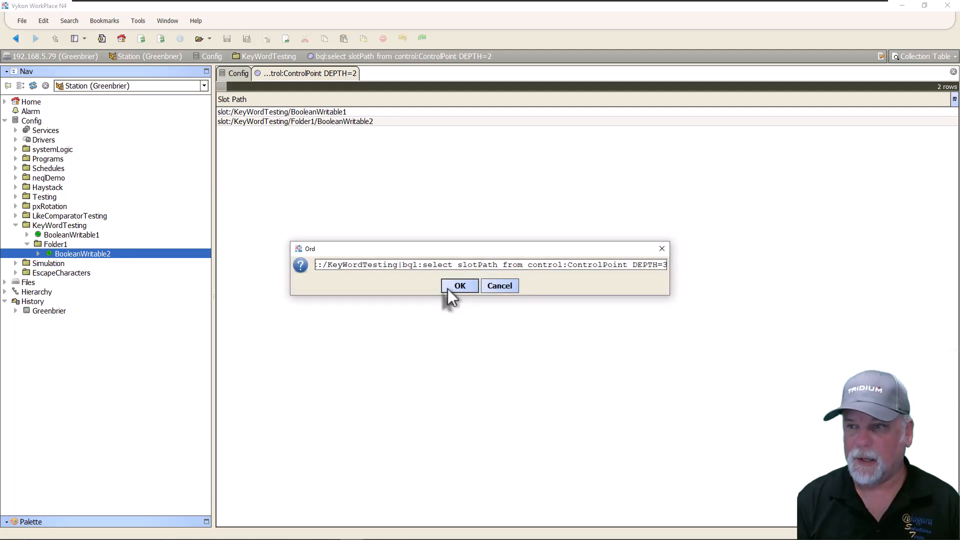
key("BackSpace")
type("3")
left_click(452, 288)
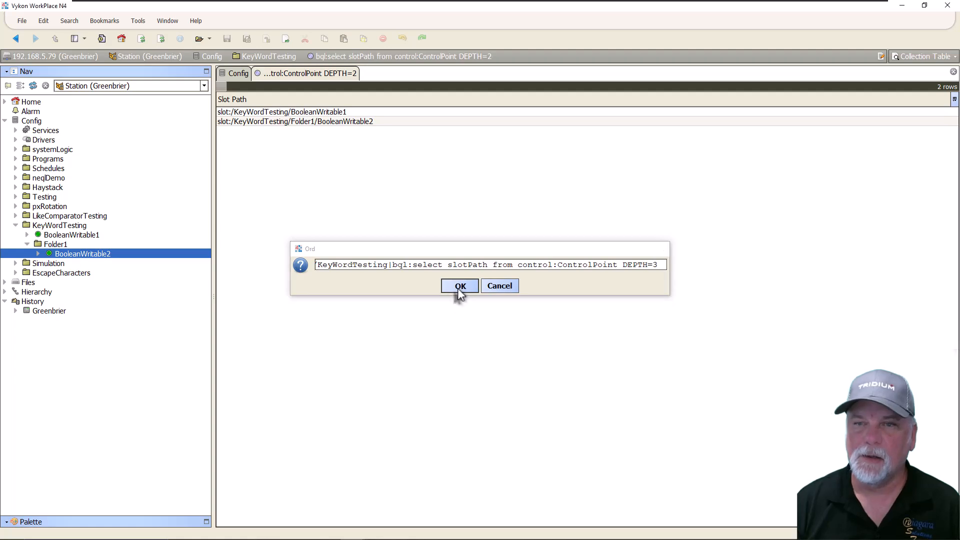
Expand BooleanWritable2 and trace the nested BooleanWritable3 back to the KeyWordTesting folder.
left_click(38, 253)
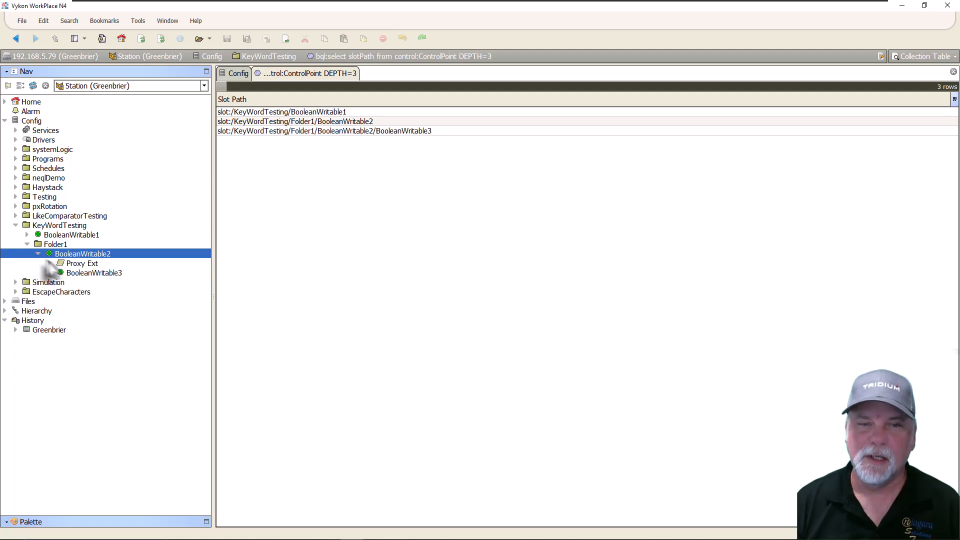
left_click(82, 273)
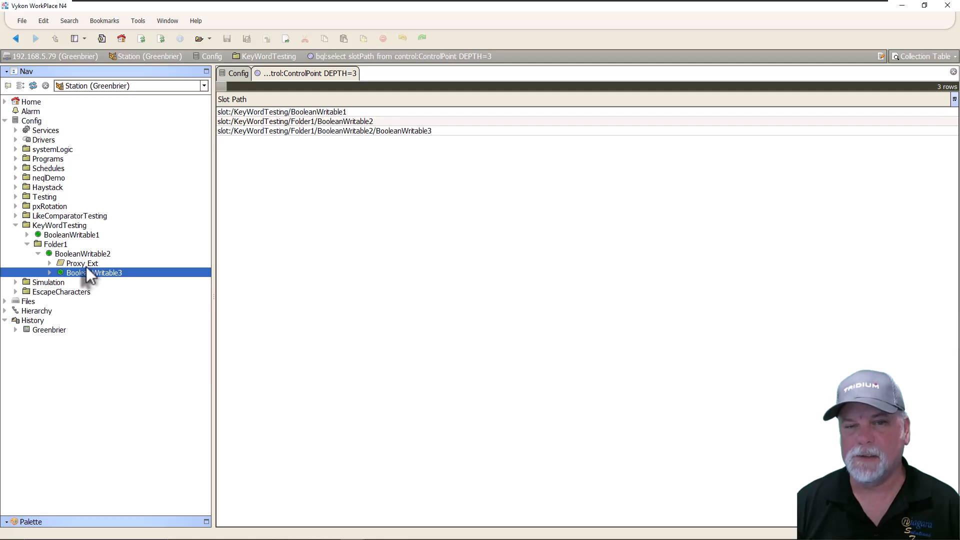
left_click(57, 226)
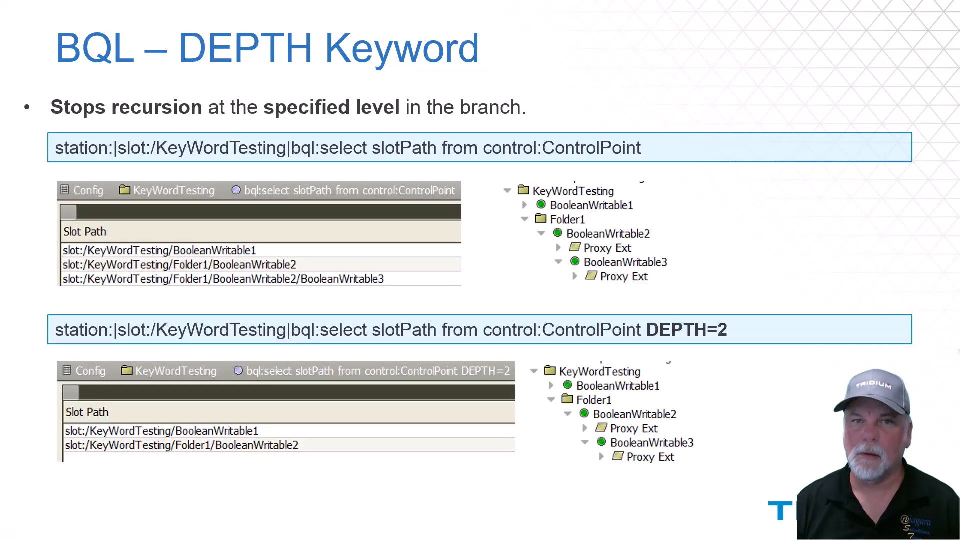
key("Right")
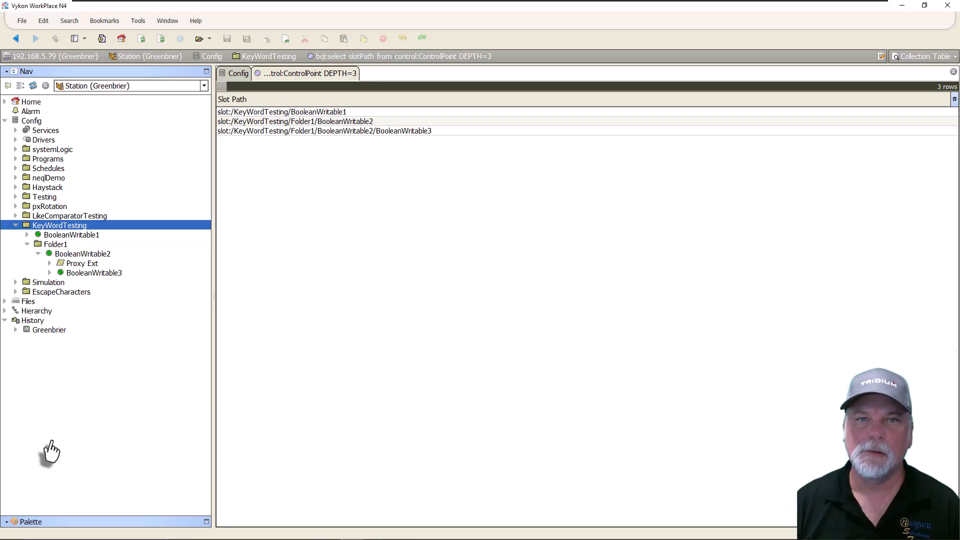
Open the bookmarked query "all RoomTemp order by desc" from the Keywords and Miscellaneous group of BQL Examples.
left_click(105, 20)
left_click(123, 97)
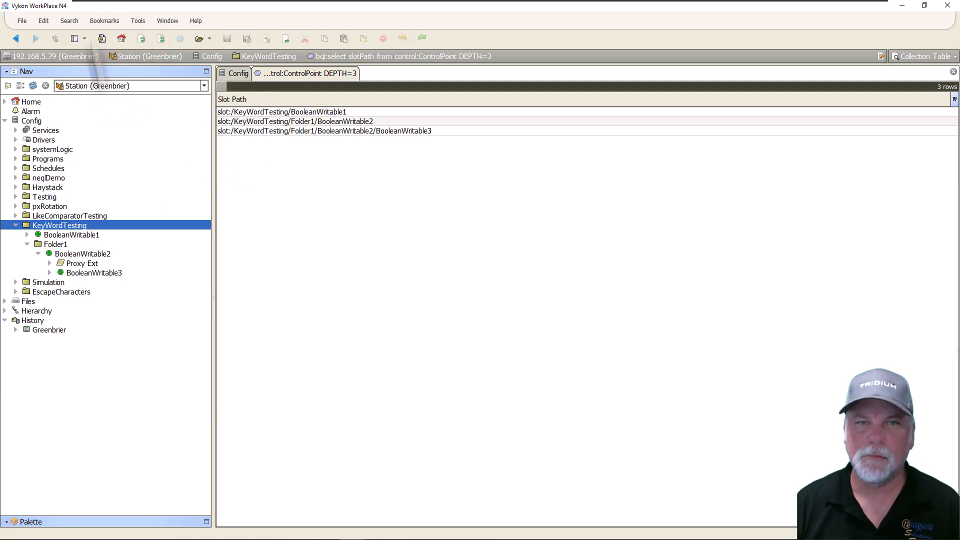
left_click(93, 25)
mouse_move(120, 97)
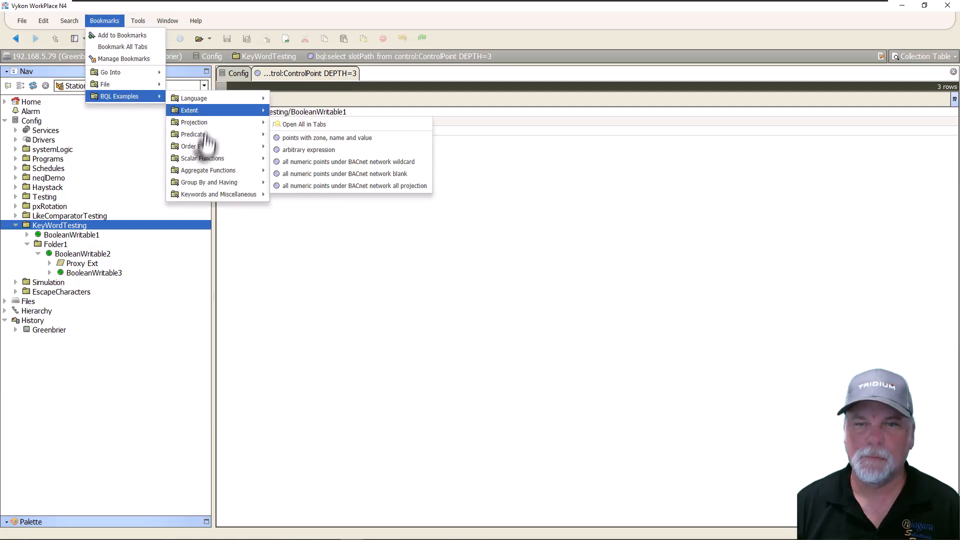
mouse_move(215, 195)
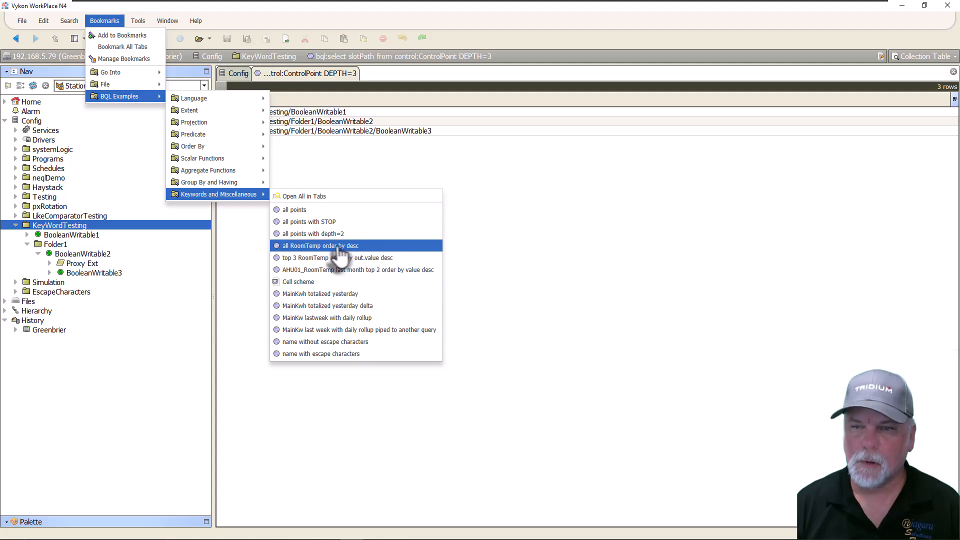
left_click(330, 246)
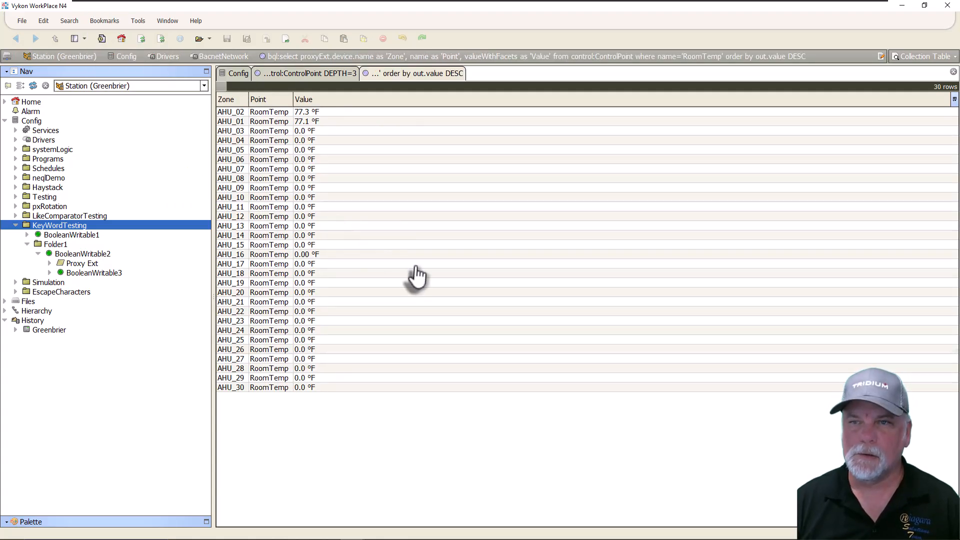
Widen the Ord dialog of the RoomTemp query, insert TOP 2 directly after select and run the query.
key("ctrl+l")
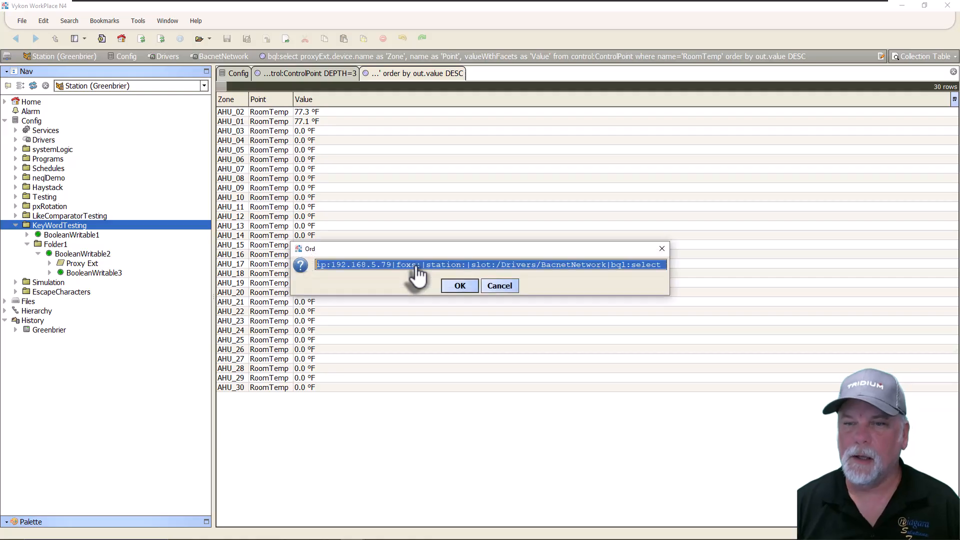
left_click_drag(291, 278, 5, 295)
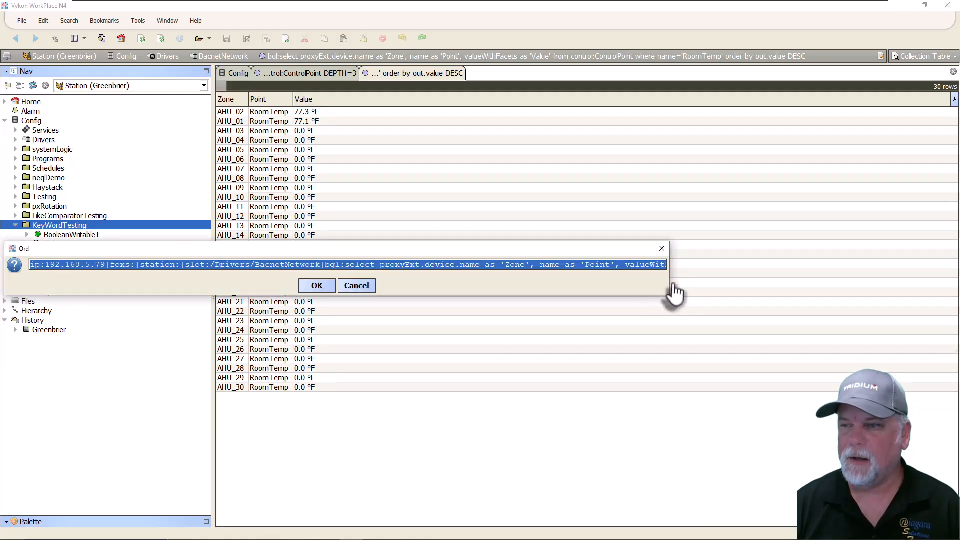
left_click_drag(669, 295, 955, 260)
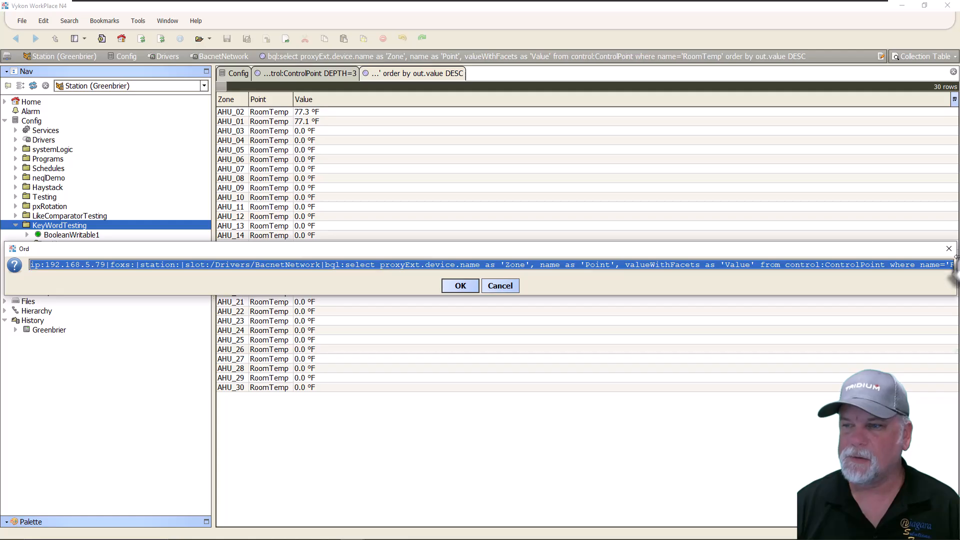
left_click(140, 265)
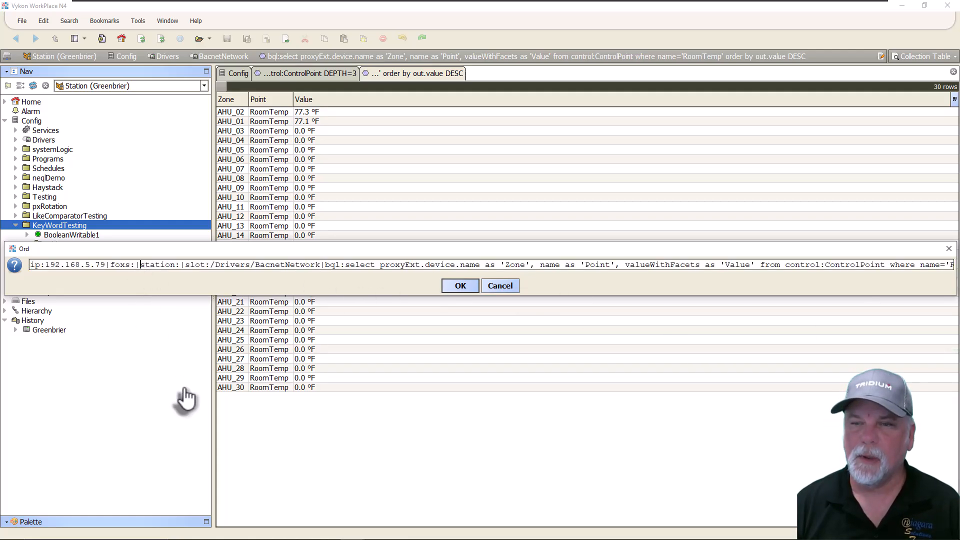
key("End")
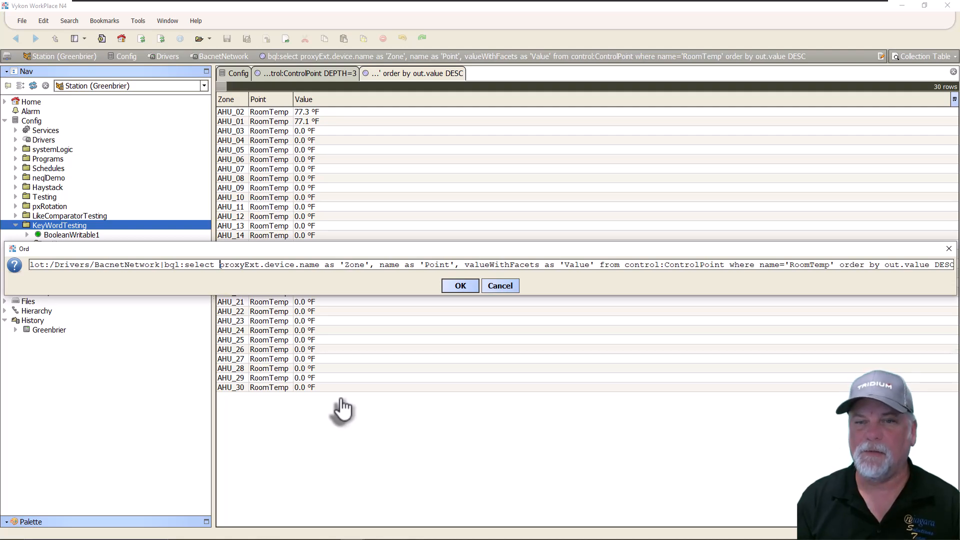
type("TOP ")
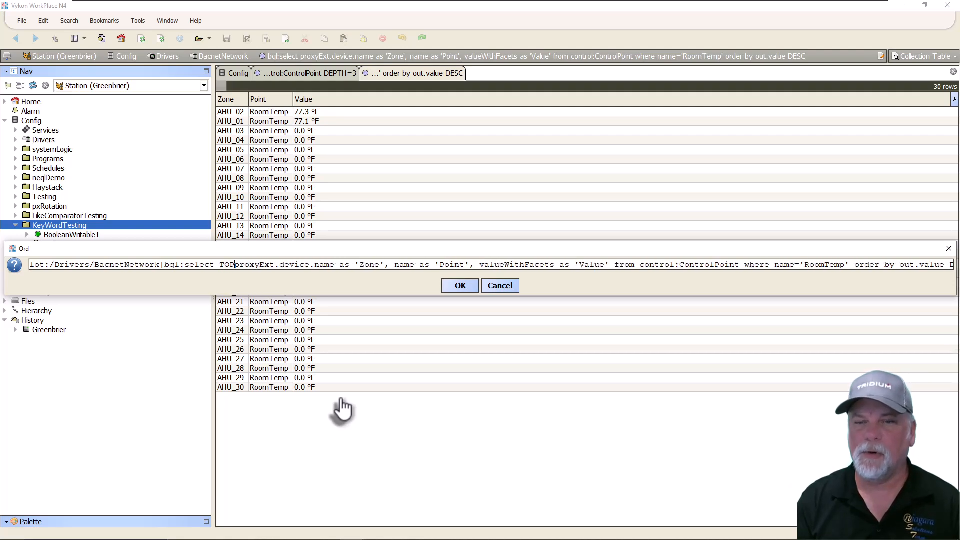
type("2")
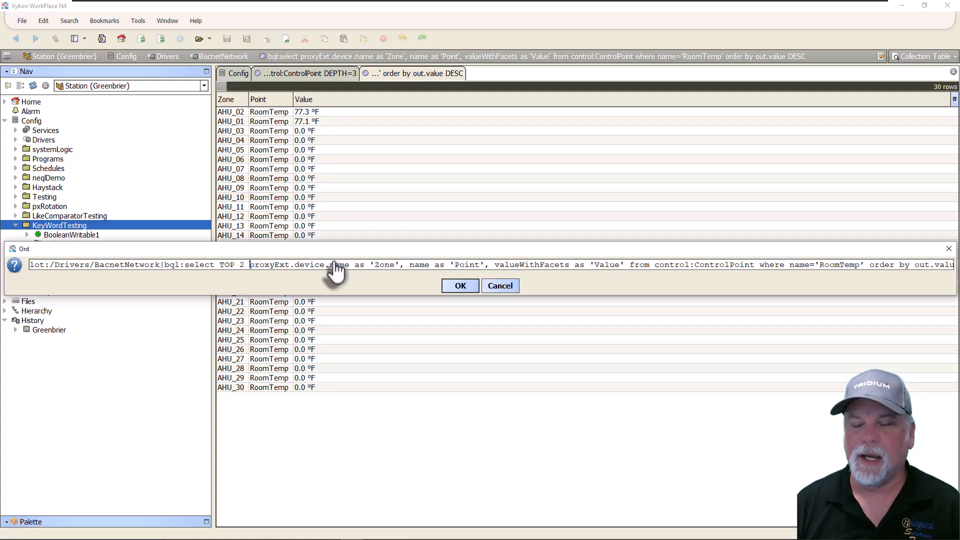
left_click(460, 286)
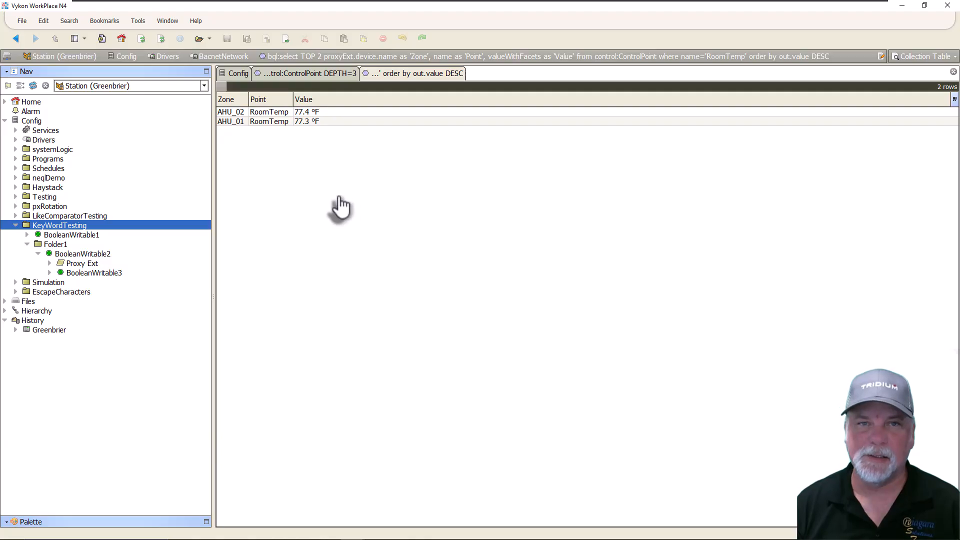
Open the bookmarked query "AHU01_RoomTemp last month top 2 order by value desc" from the BQL Examples.
left_click(104, 21)
mouse_move(116, 97)
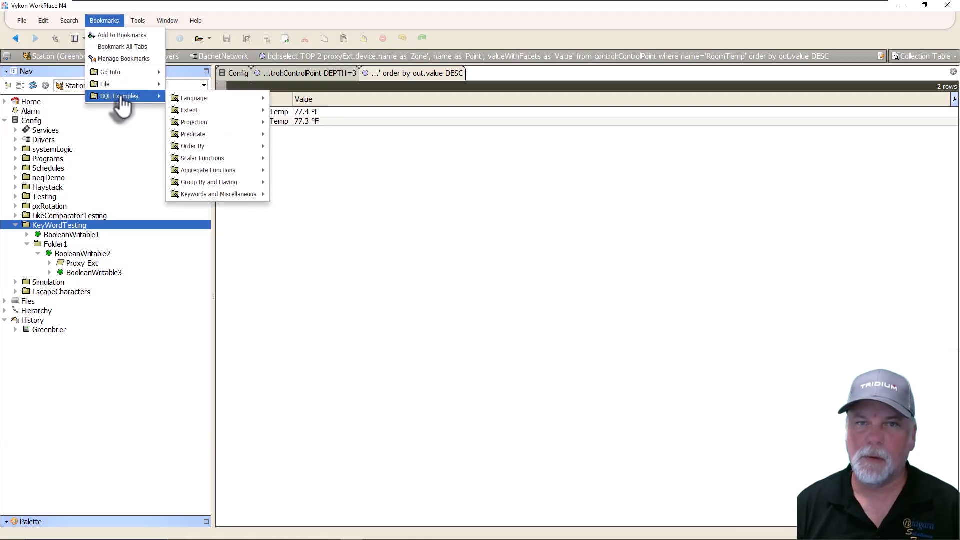
mouse_move(235, 194)
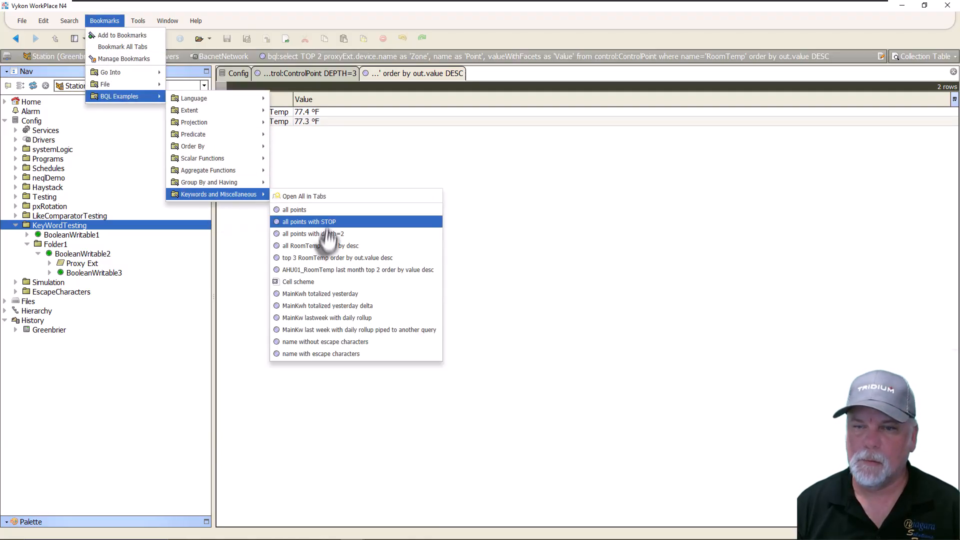
left_click(364, 270)
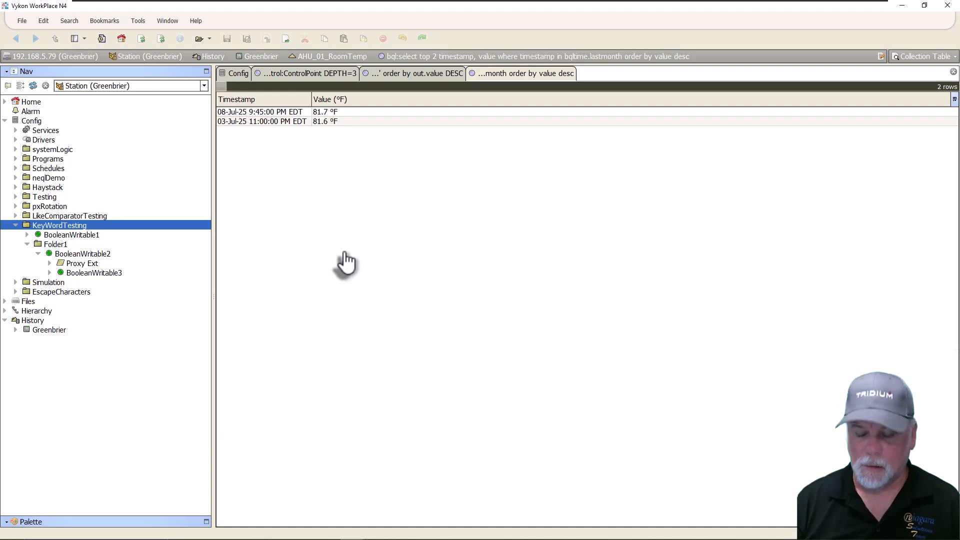
Review the AHU_01_RoomTemp history query's full ORD in a widened dialog and close it without changes.
key("ctrl+l")
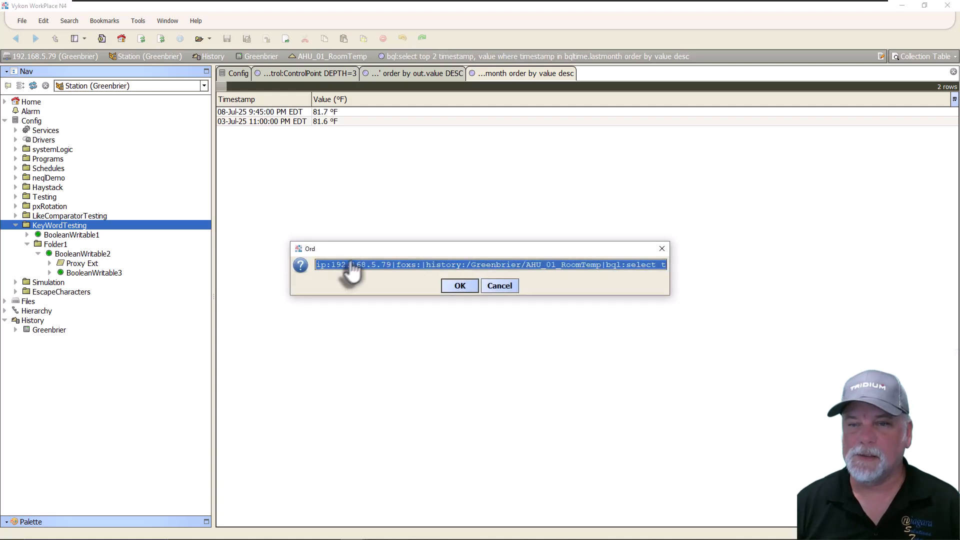
left_click_drag(291, 280, 10, 275)
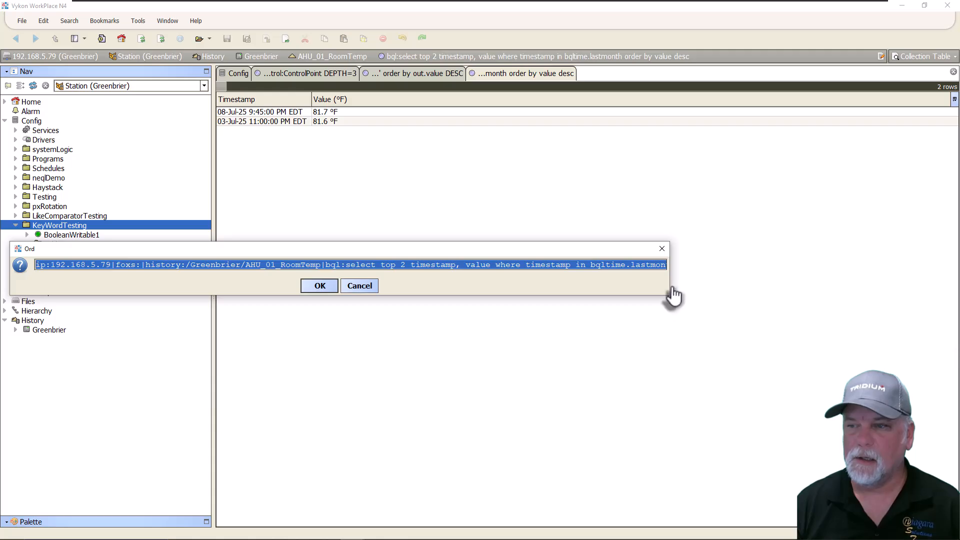
left_click_drag(669, 284, 946, 256)
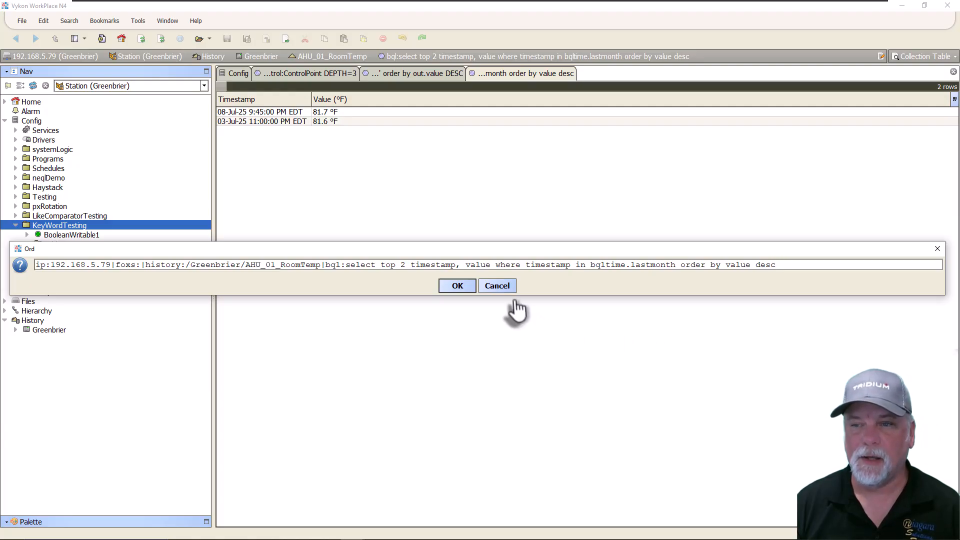
left_click(497, 286)
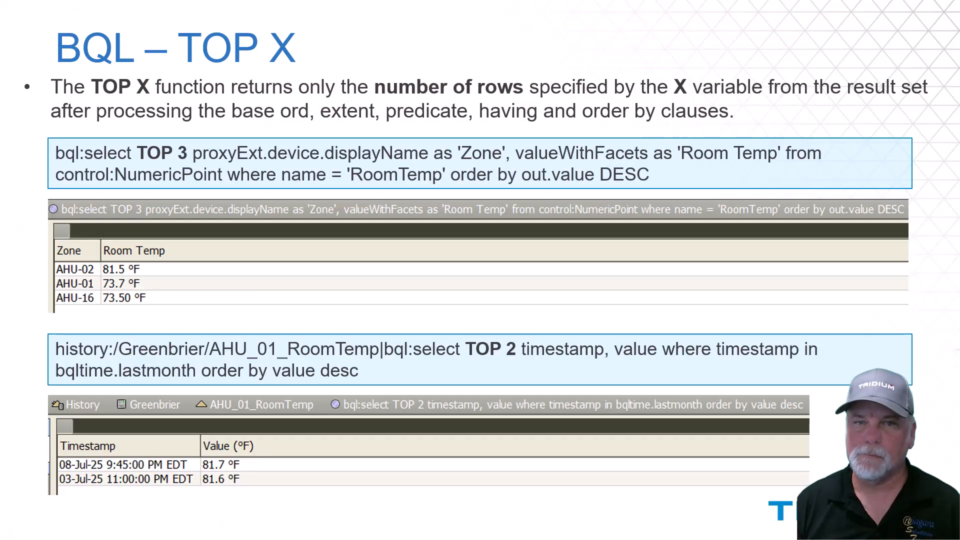
key("Right")
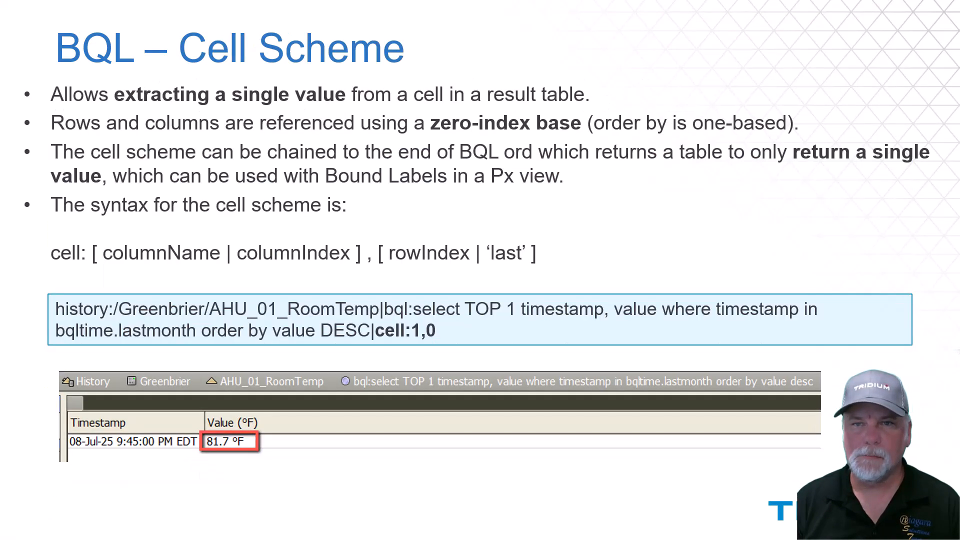
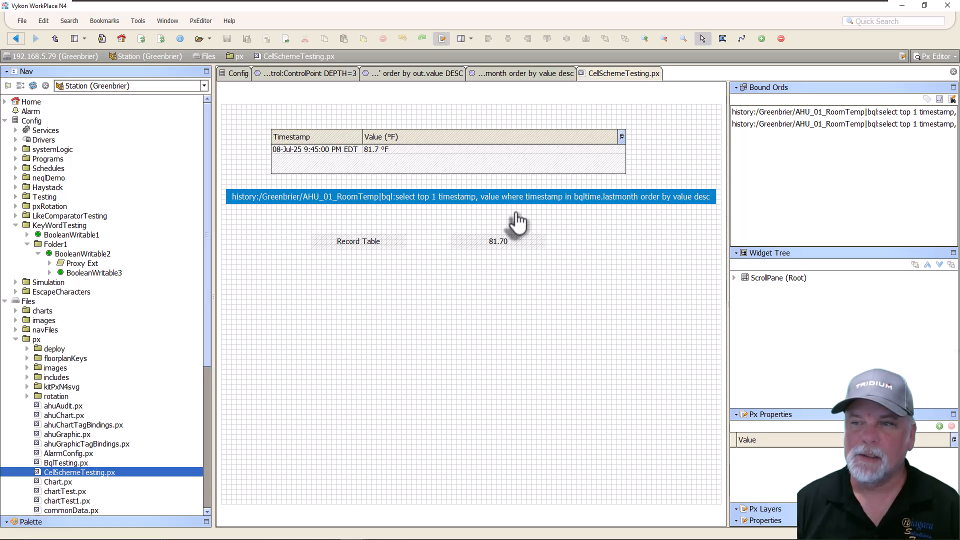
Review the text and ord bindings of the Record Table label in its widened properties, then close them without changes.
left_click(422, 170)
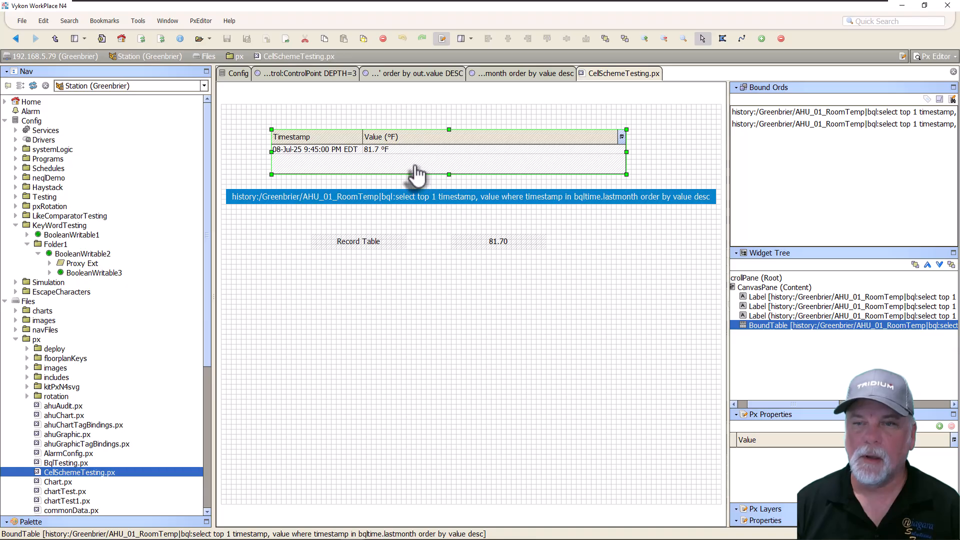
left_click(388, 250)
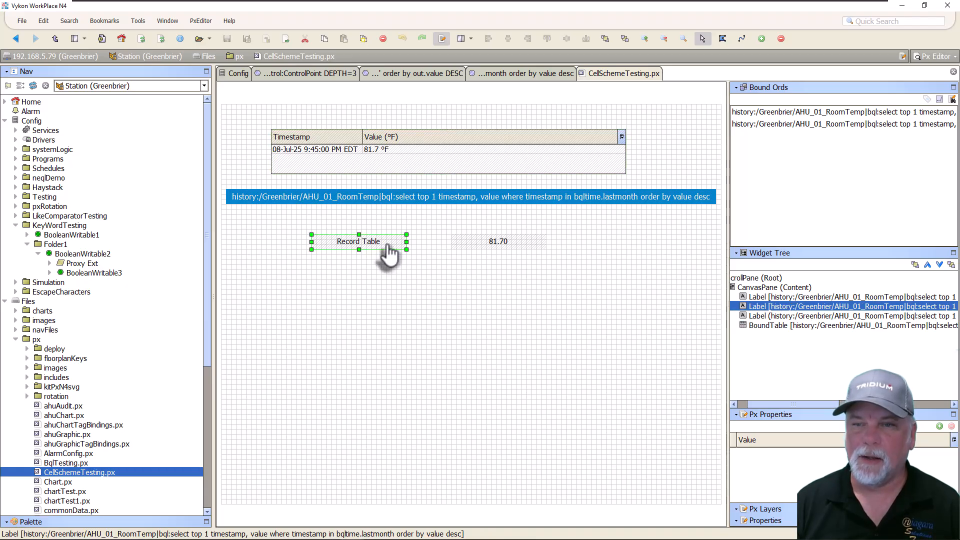
double_click(385, 249)
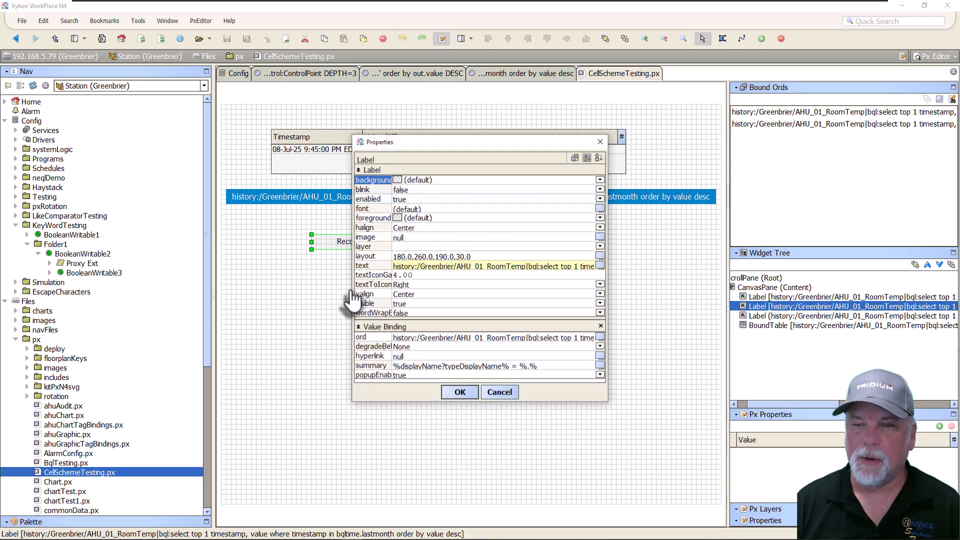
left_click_drag(353, 303, 64, 286)
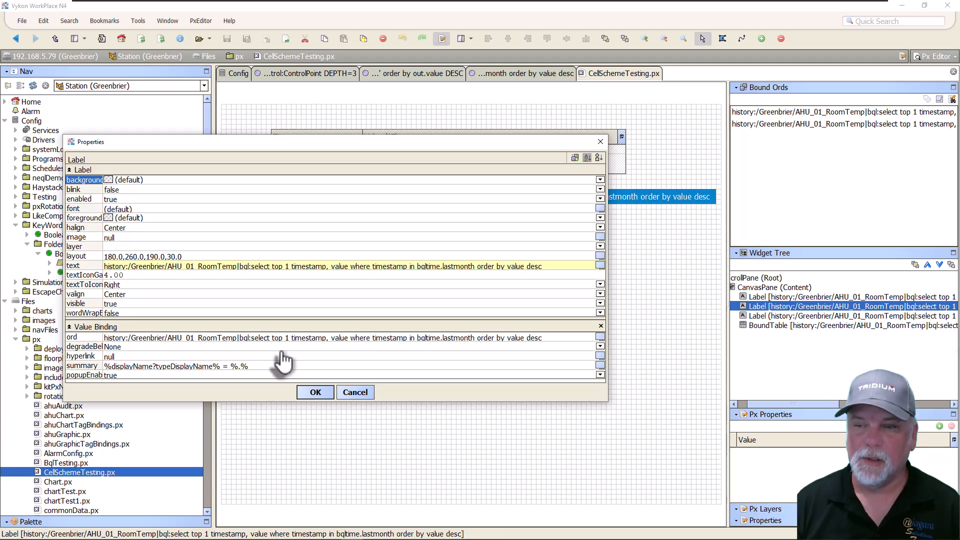
left_click(356, 392)
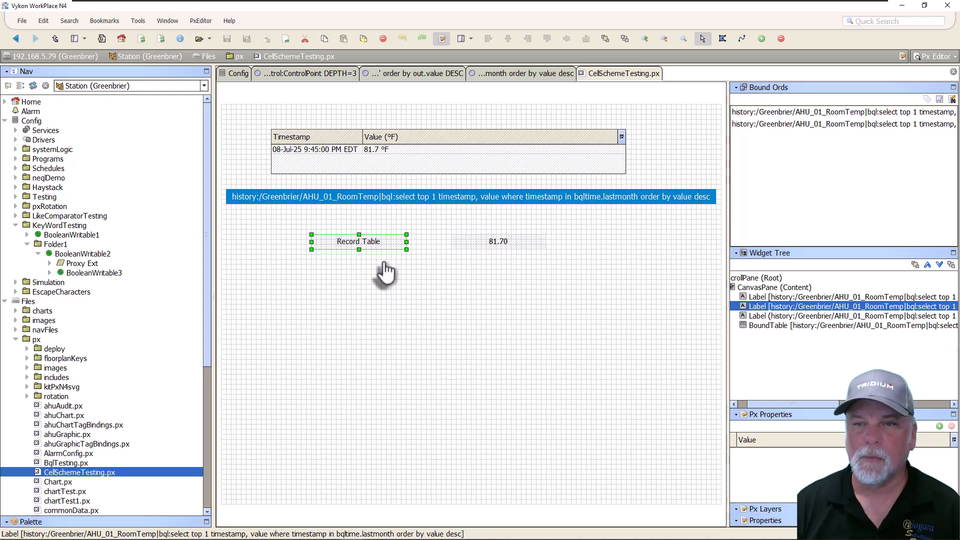
Examine the cell scheme at the end of the text and ord bindings of the label beside Record Table, then cancel its properties.
double_click(512, 245)
left_click_drag(487, 142, 420, 276)
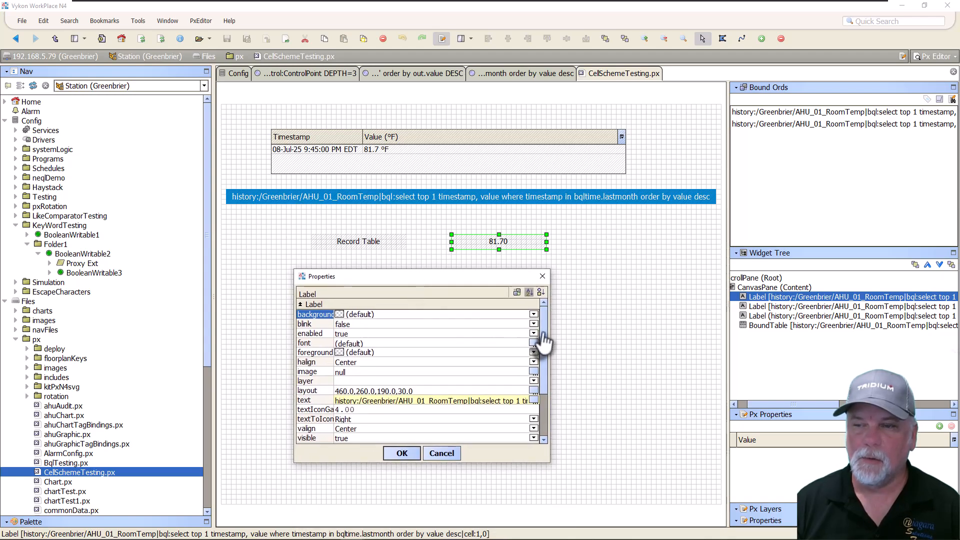
left_click_drag(551, 345, 748, 324)
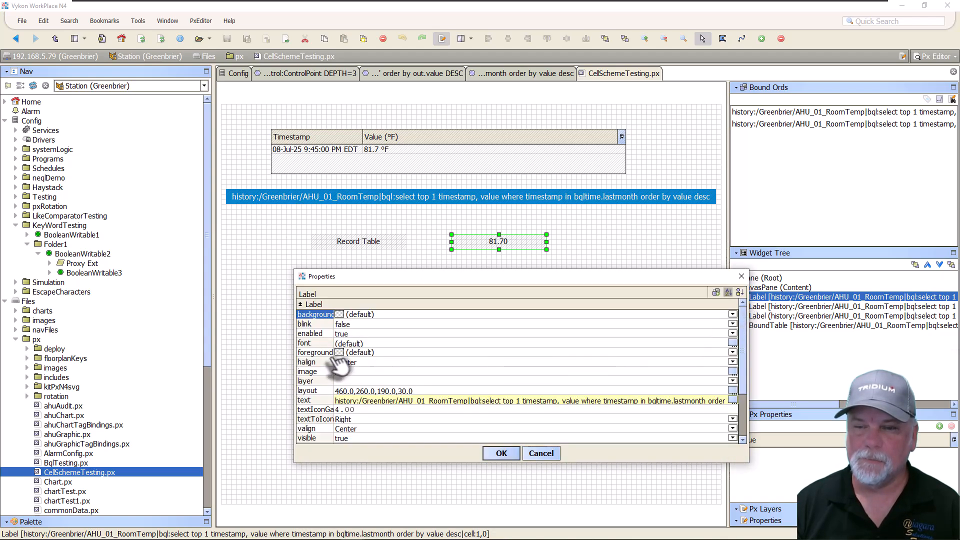
left_click_drag(296, 357, 64, 328)
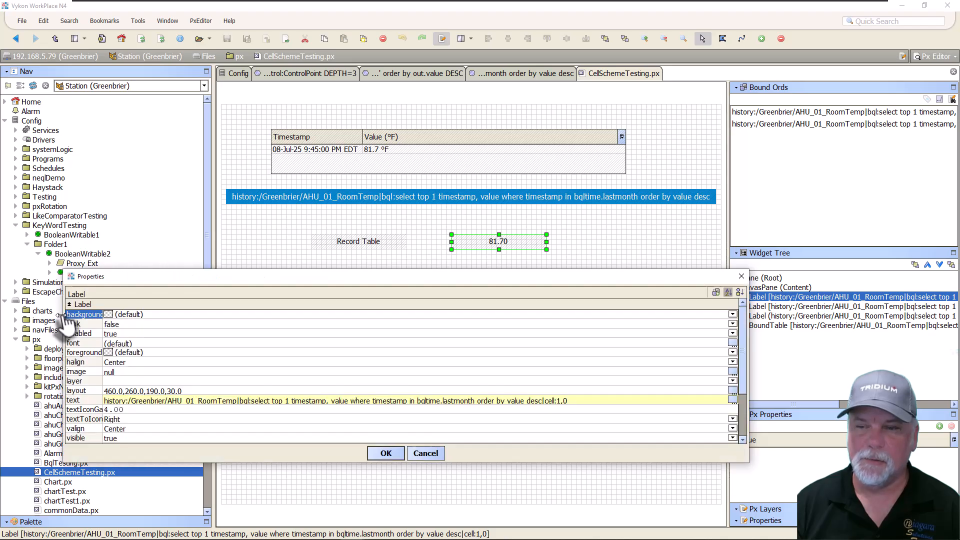
scroll(381, 369, "down", 2)
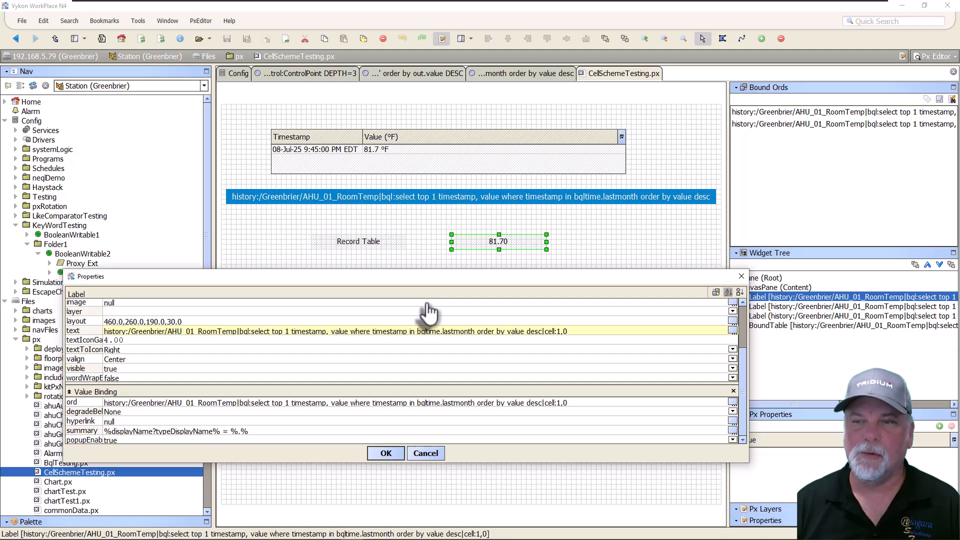
left_click(424, 452)
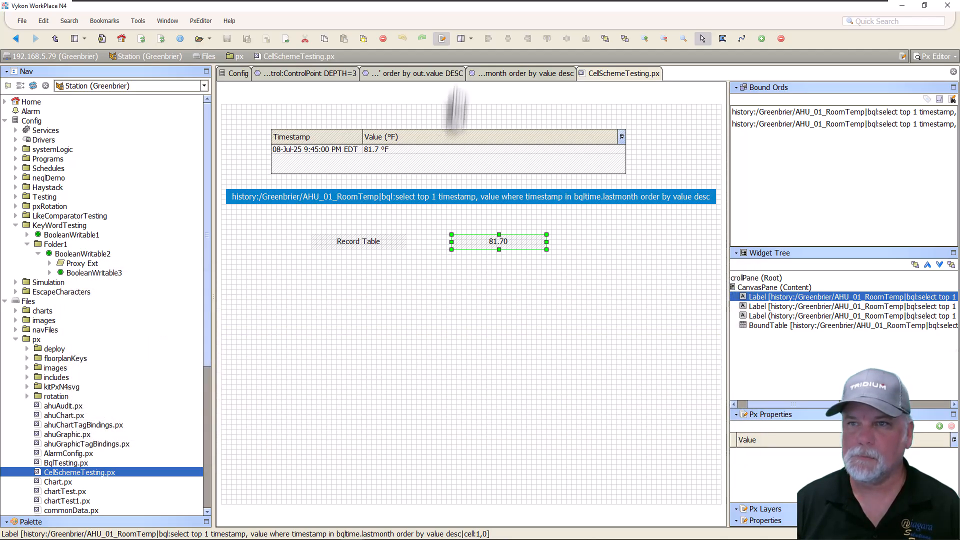
Switch CellSchemeTesting.px from editing to viewing mode and close every tab except Config.
left_click(442, 39)
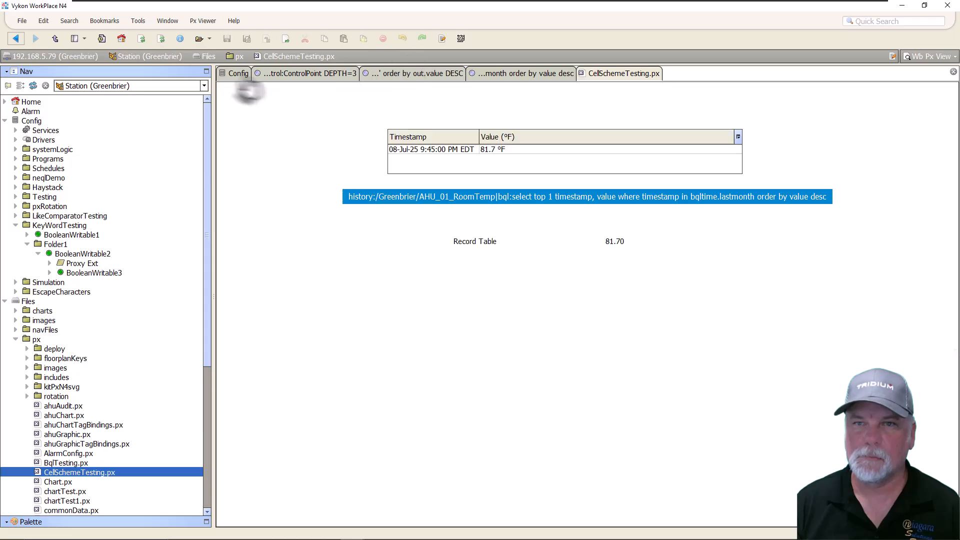
right_click(235, 80)
left_click(256, 115)
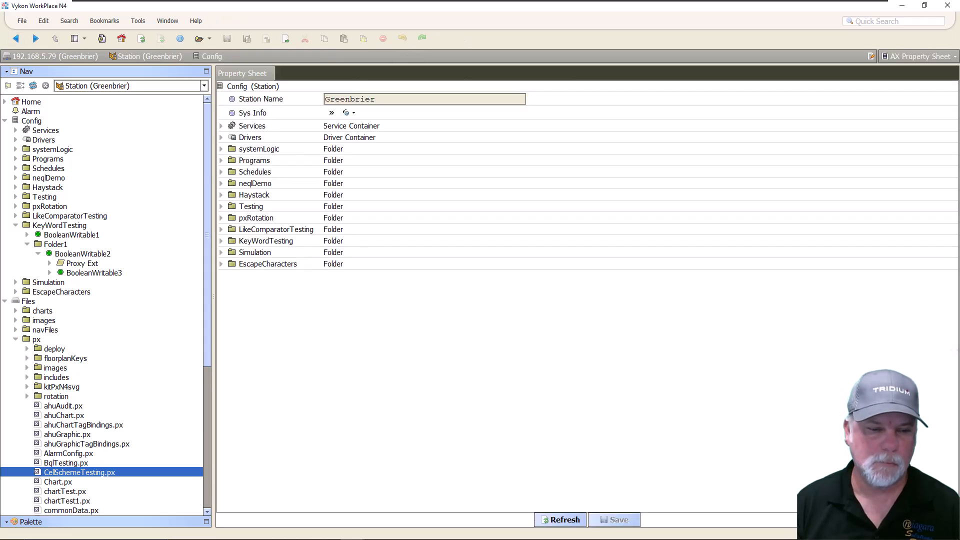
key("alt+Tab")
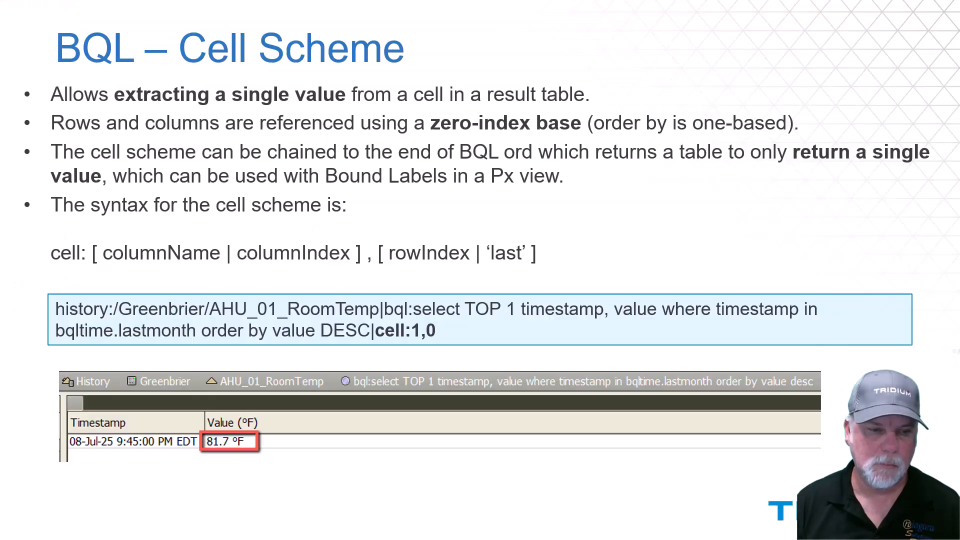
key("Right")
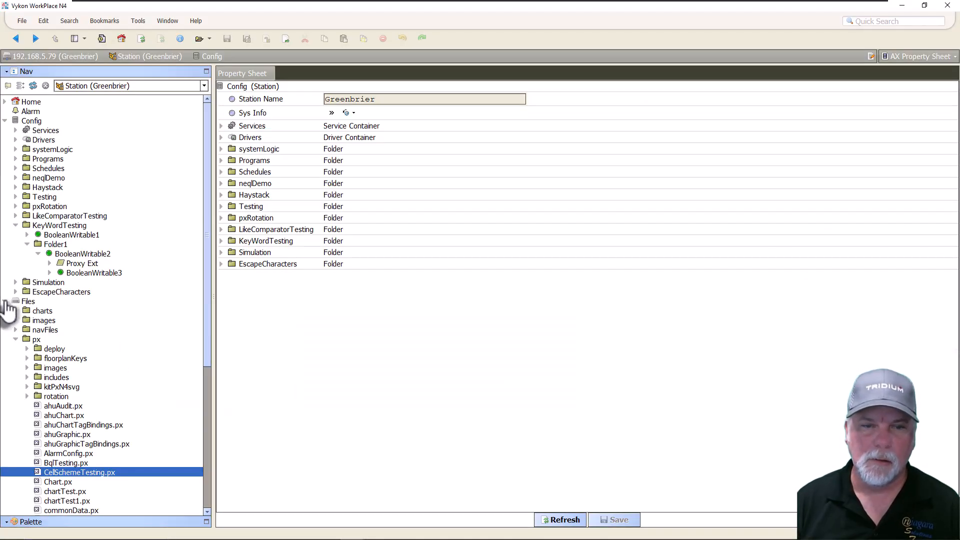
Open the chart of the MainKwhTotalized history under Greenbrier and display its values as deltas.
left_click(5, 302)
left_click(16, 330)
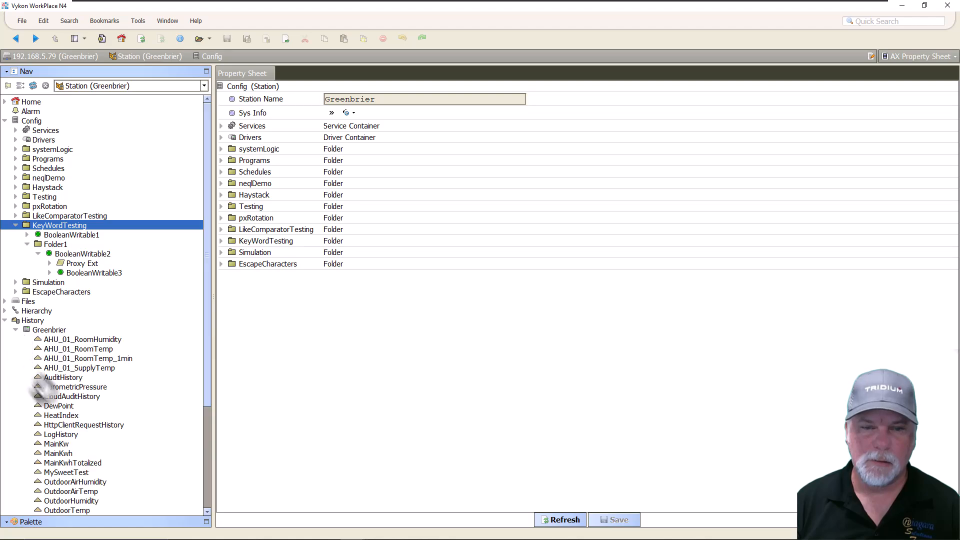
double_click(71, 462)
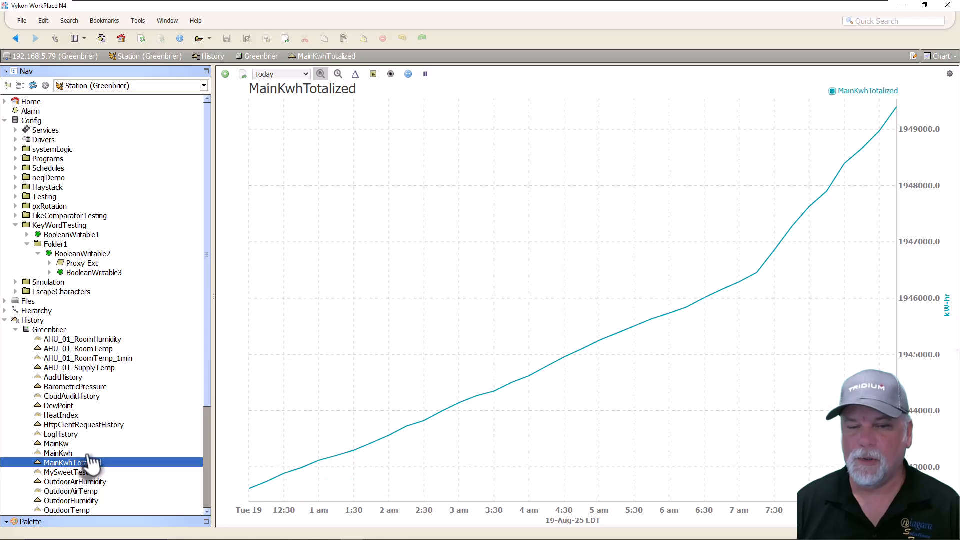
mouse_move(280, 411)
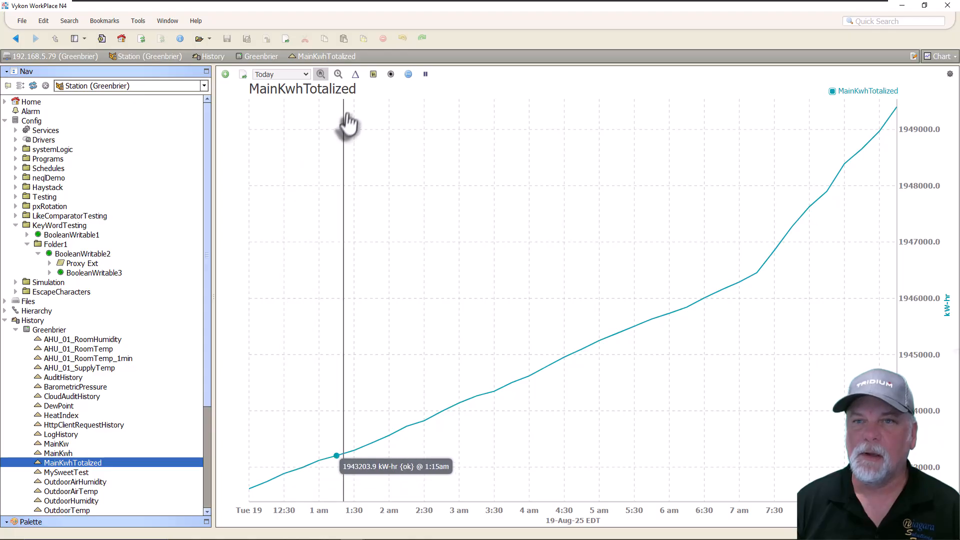
left_click(356, 75)
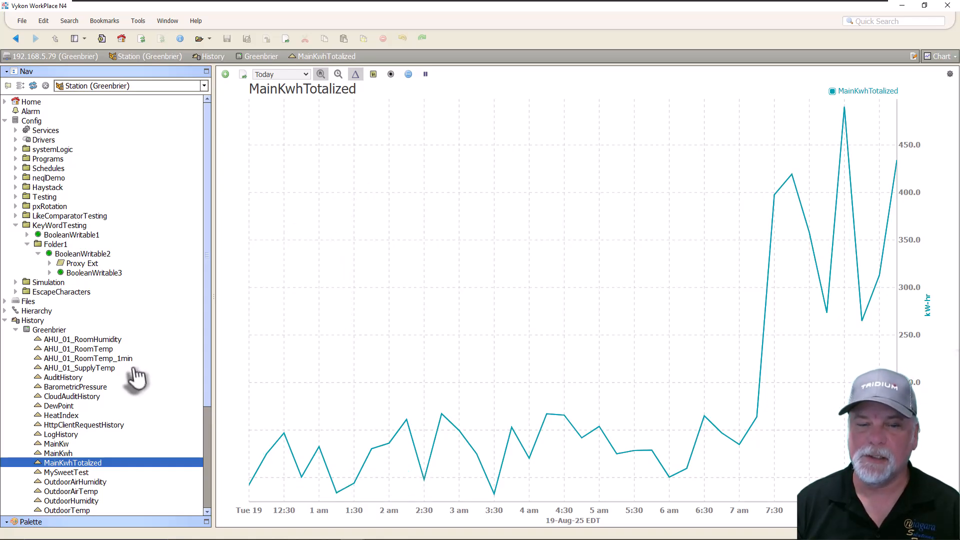
Show the MainKwhTotalized history in the AX History Table view and display its values as deltas.
right_click(66, 464)
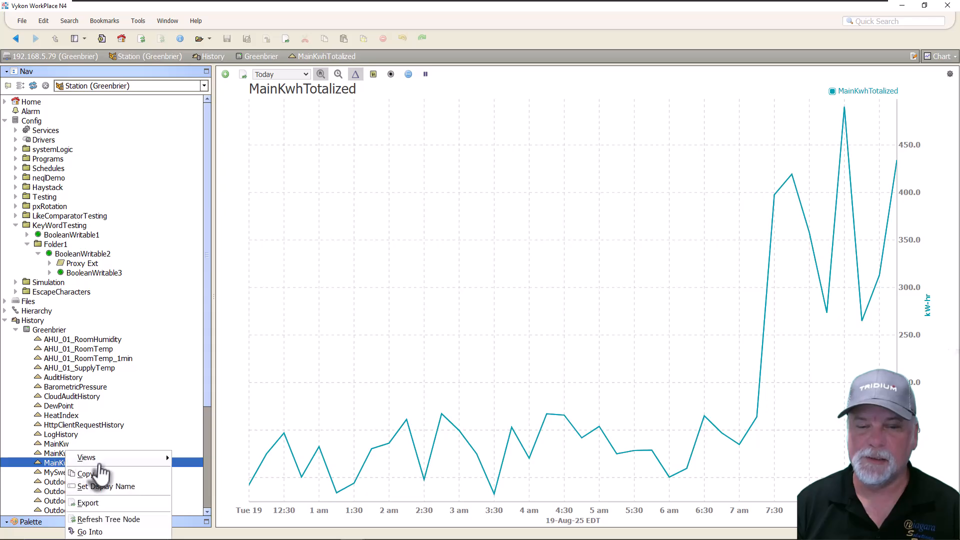
mouse_move(105, 457)
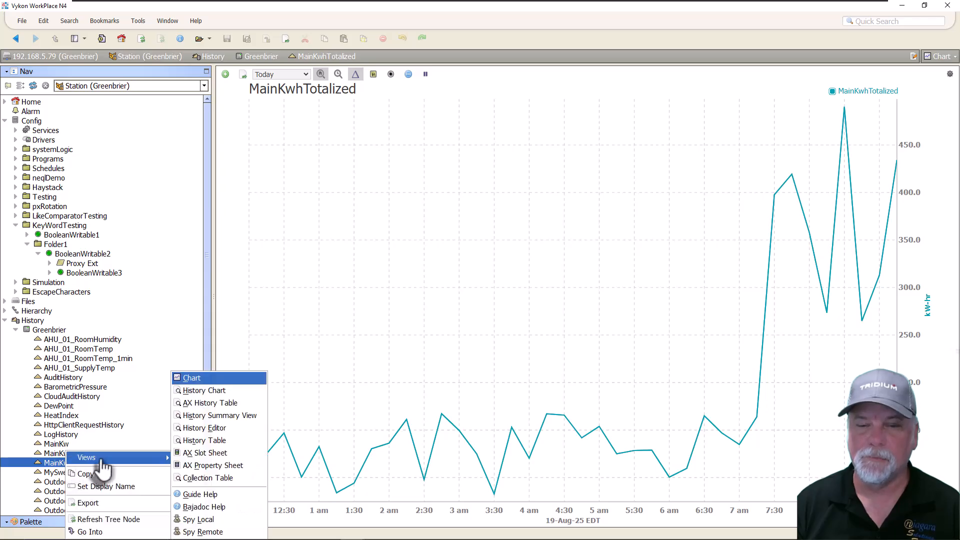
left_click(194, 404)
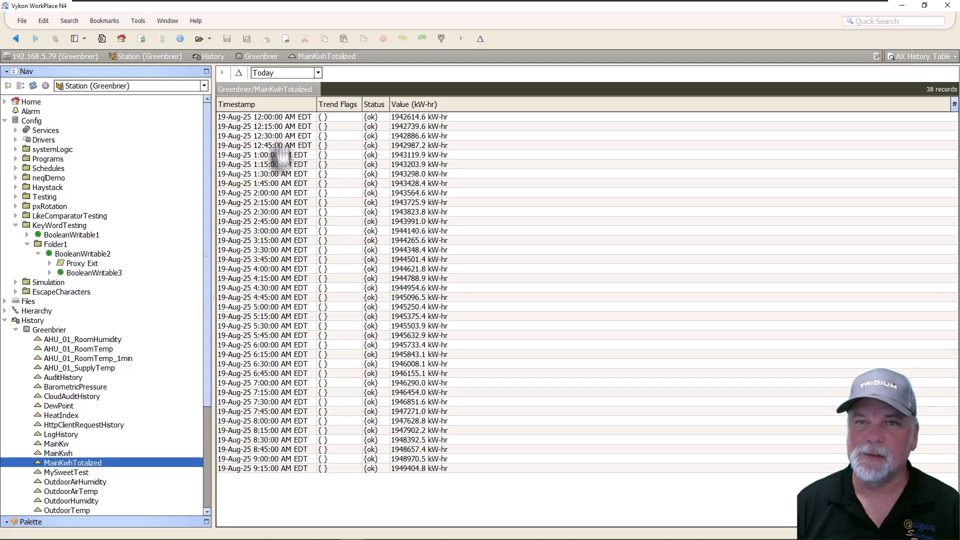
left_click(239, 74)
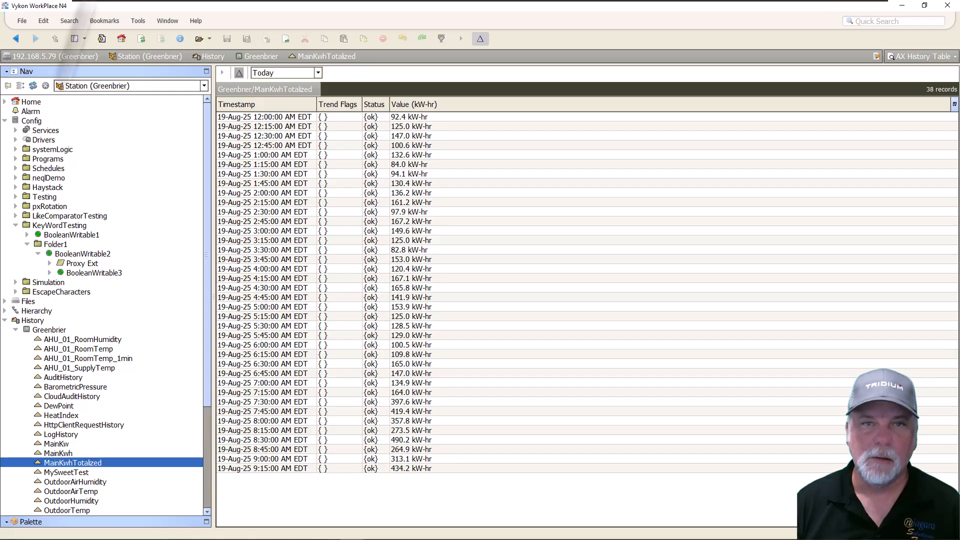
Open the bookmarked query "MainKwh totalized yesterday" from the Keywords and Miscellaneous group of BQL Examples.
left_click(111, 22)
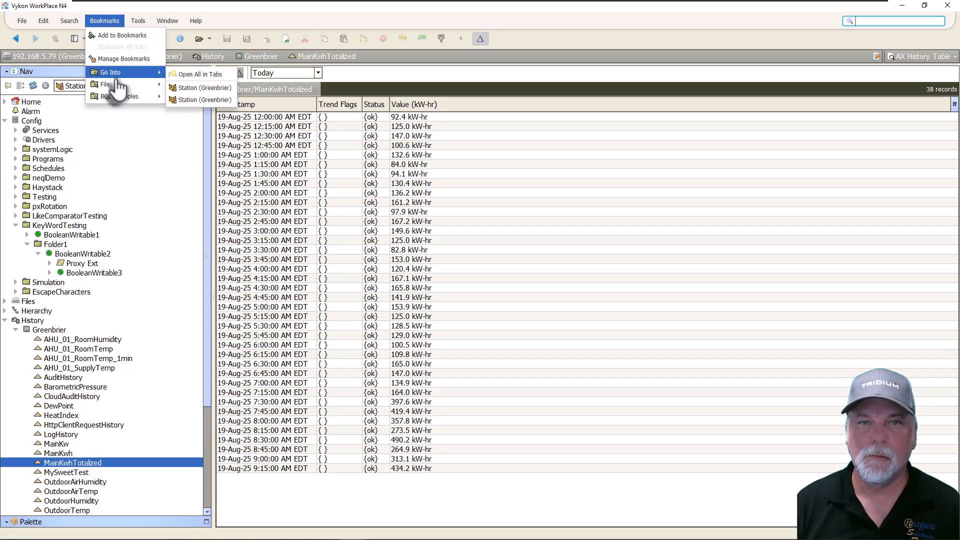
mouse_move(126, 96)
mouse_move(215, 194)
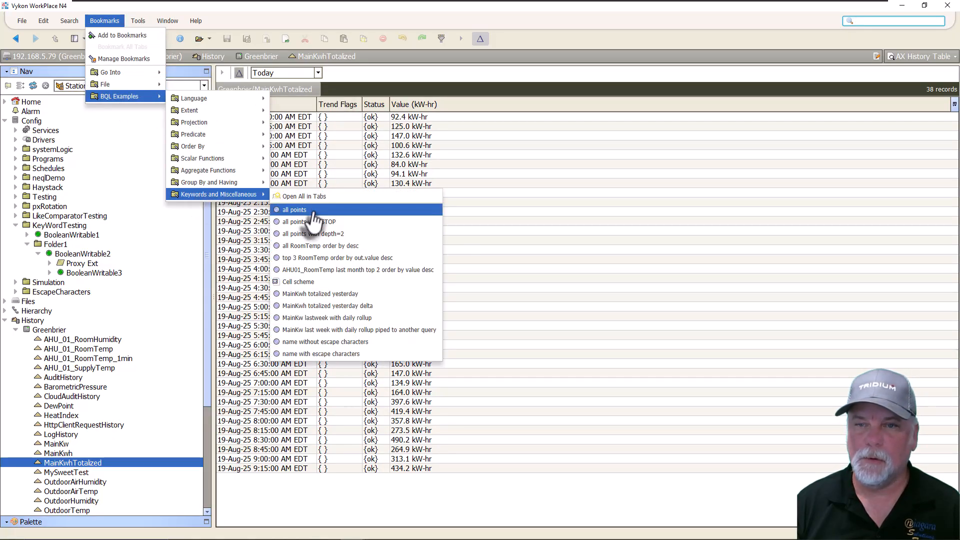
left_click(332, 295)
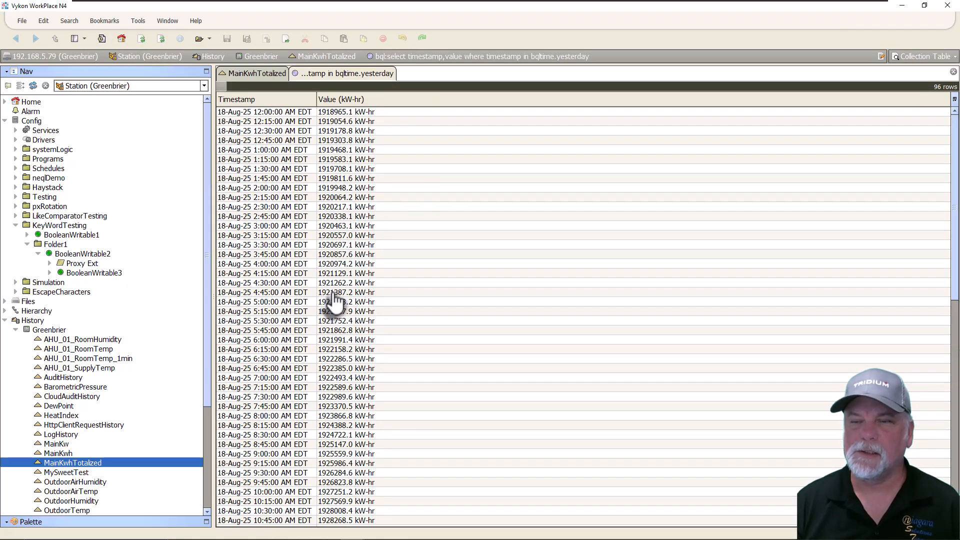
Add ?delta=true after MainKwhTotalized in the ord of yesterday's history query and run the modified query.
key("ctrl+l")
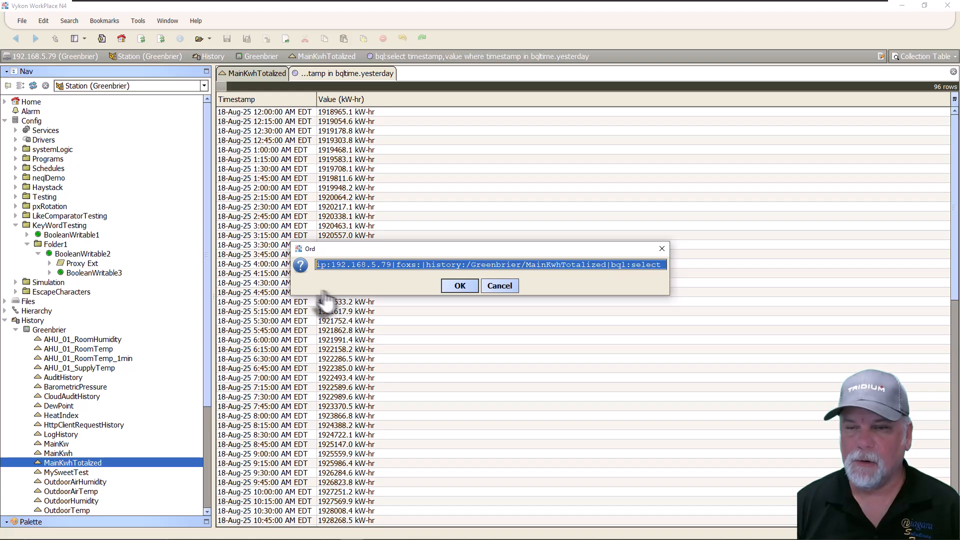
left_click_drag(292, 289, 35, 286)
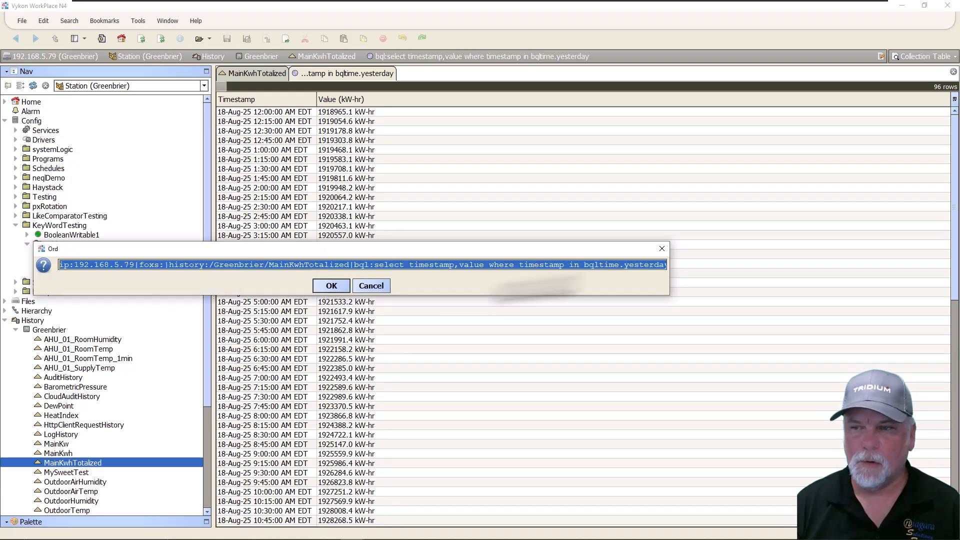
left_click_drag(670, 253, 935, 253)
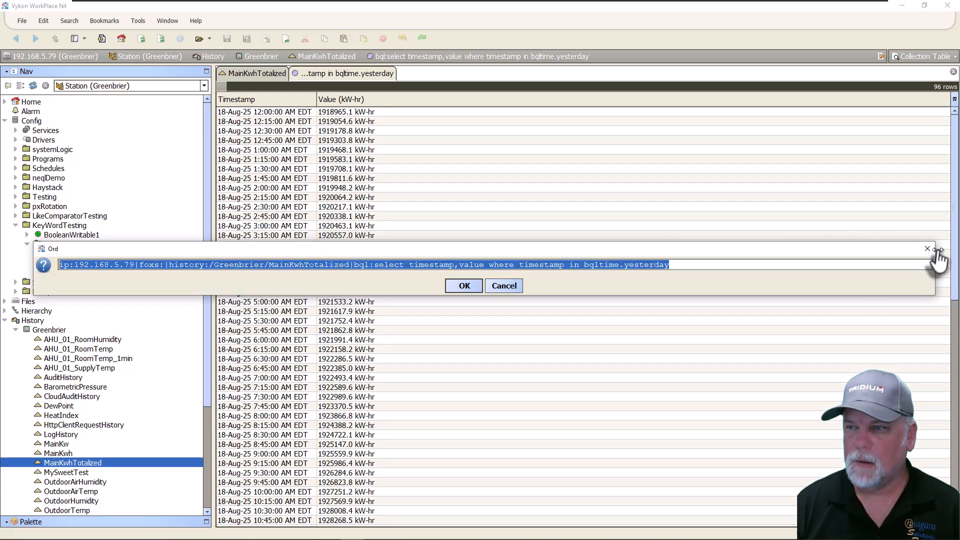
left_click(789, 265)
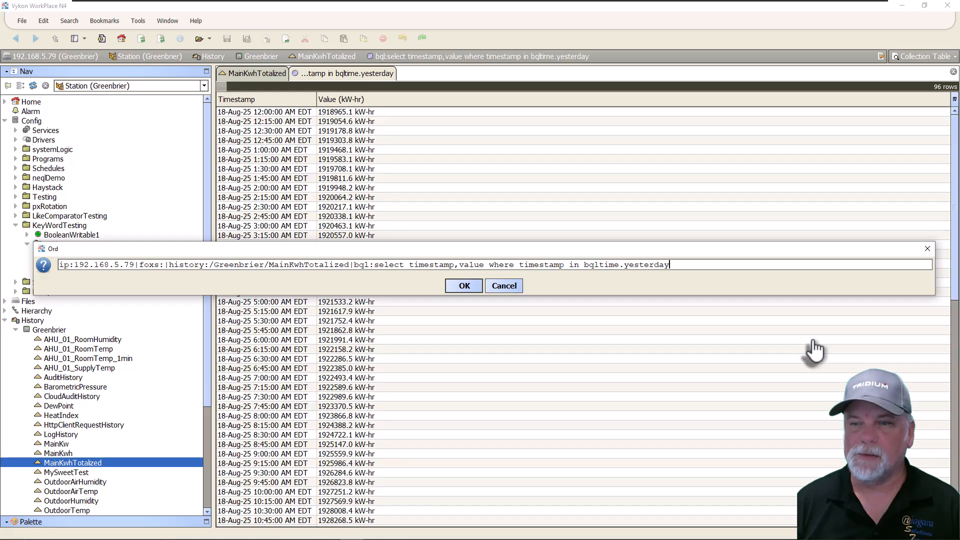
left_click(351, 266)
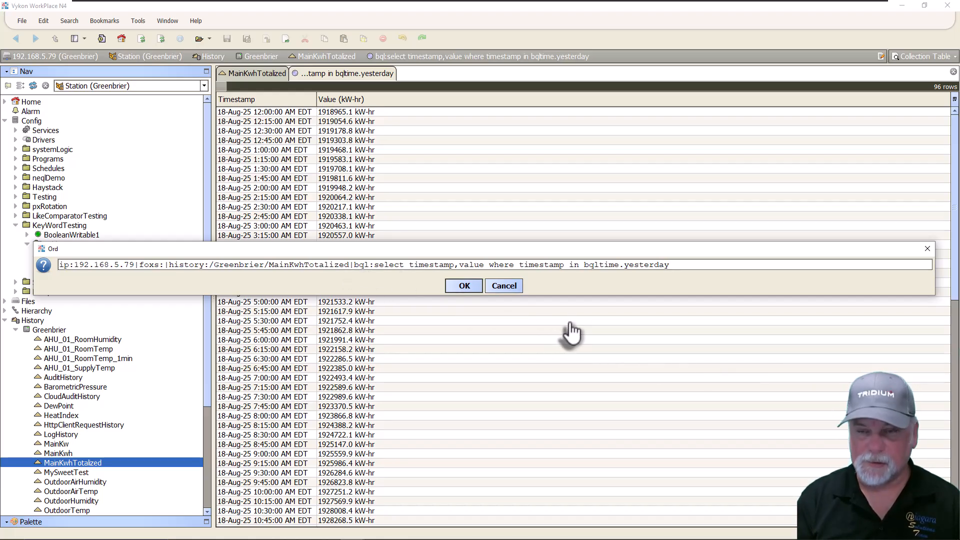
type("?")
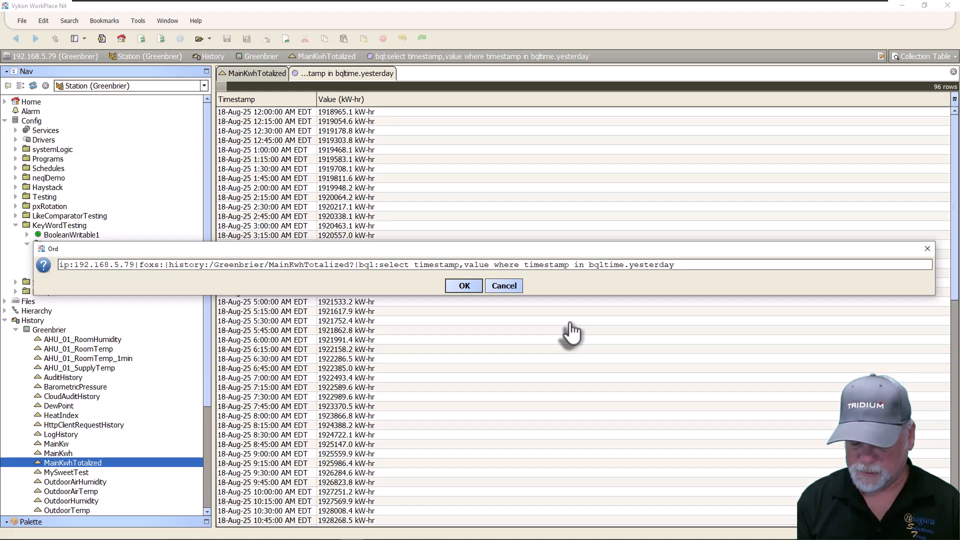
type("delta")
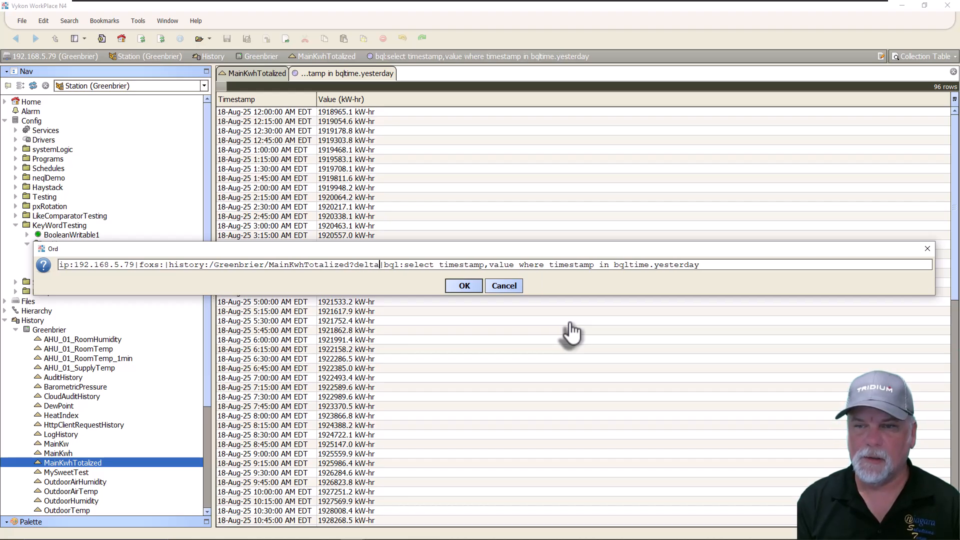
type("=true")
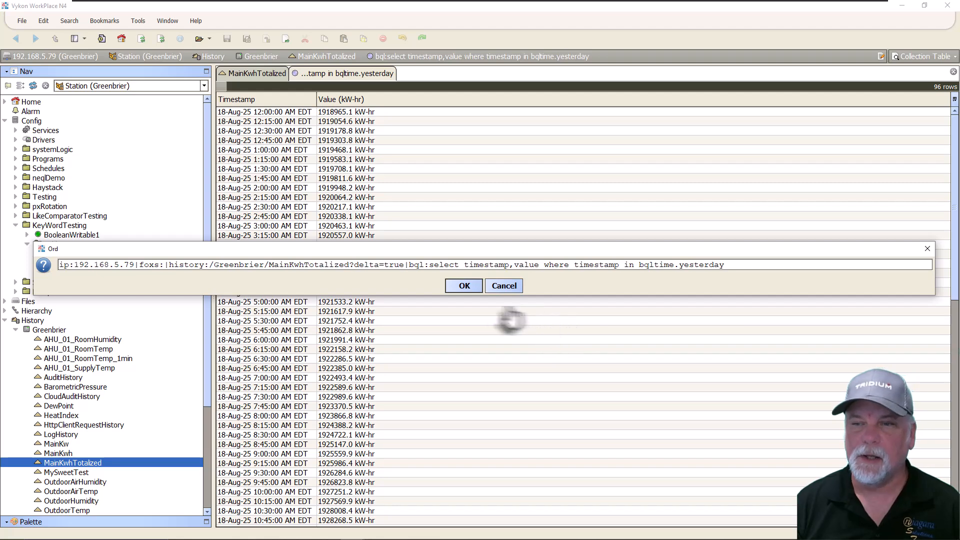
left_click(465, 286)
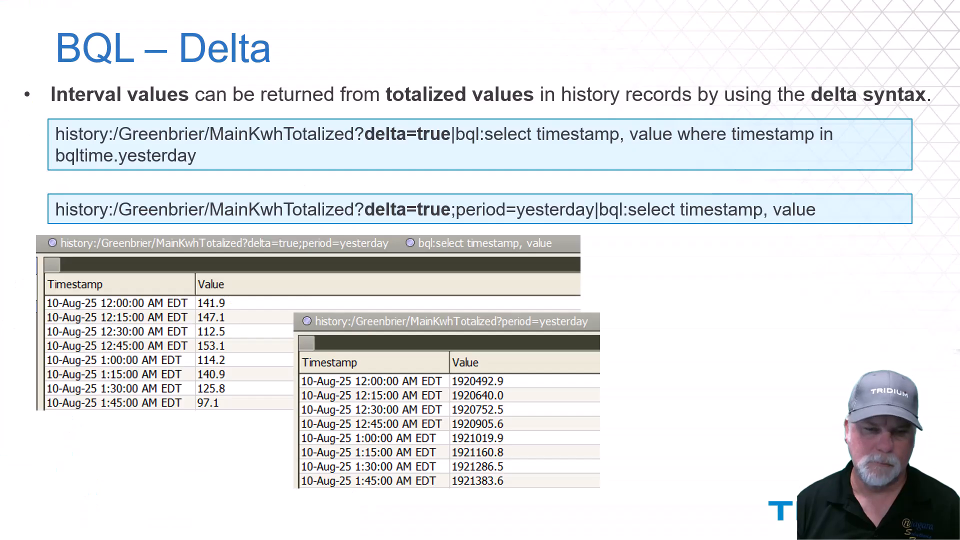
key("Right")
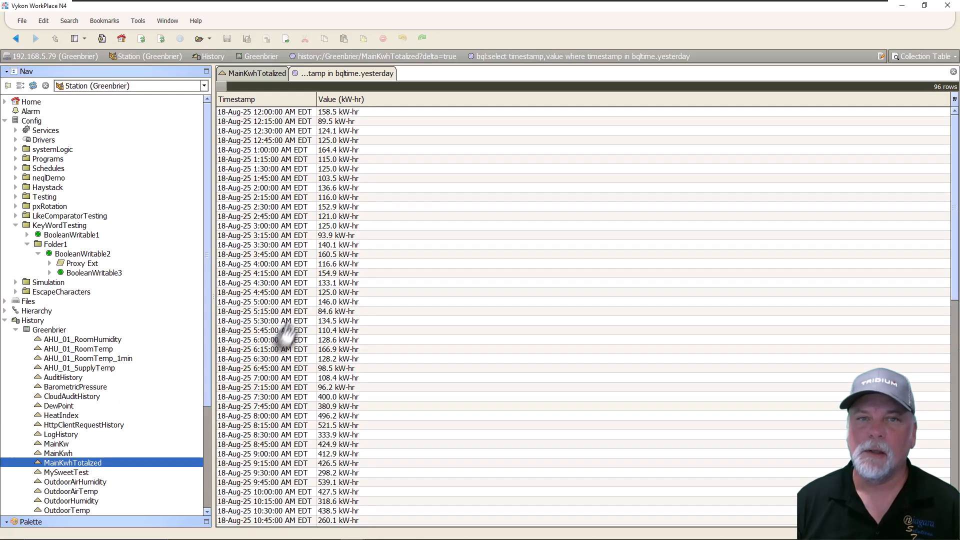
Open the bookmarked query "MainKw lastweek with daily rollup" from the Keywords and Miscellaneous group of BQL Examples.
left_click(102, 21)
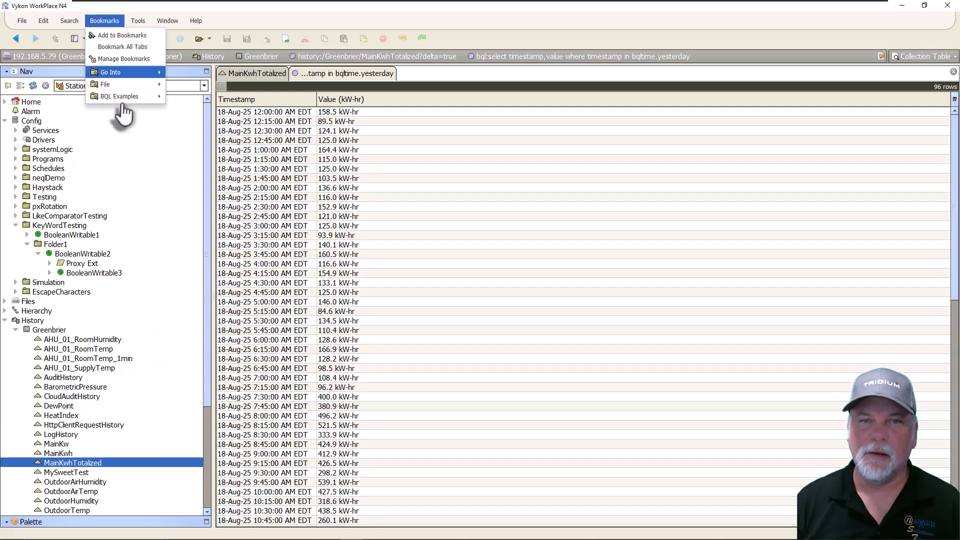
mouse_move(120, 96)
mouse_move(231, 189)
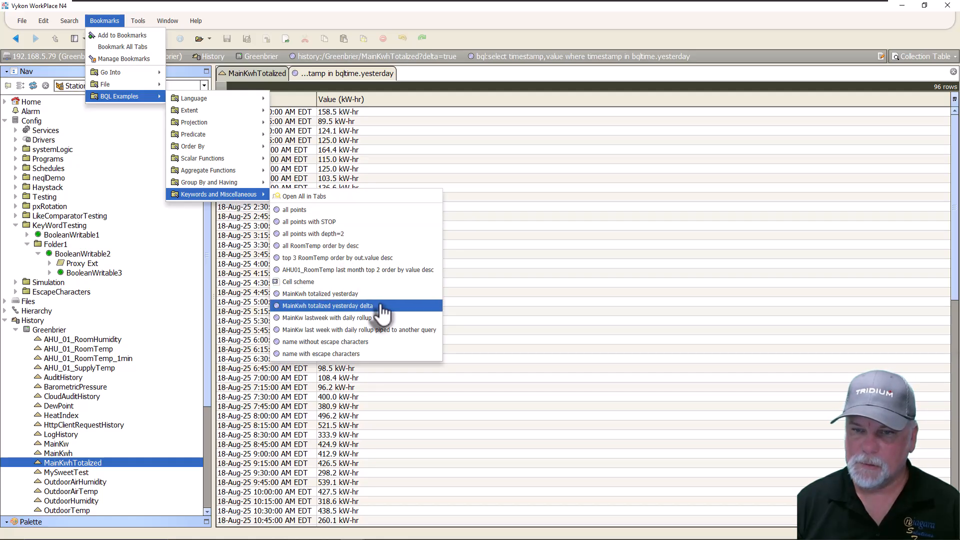
left_click(355, 319)
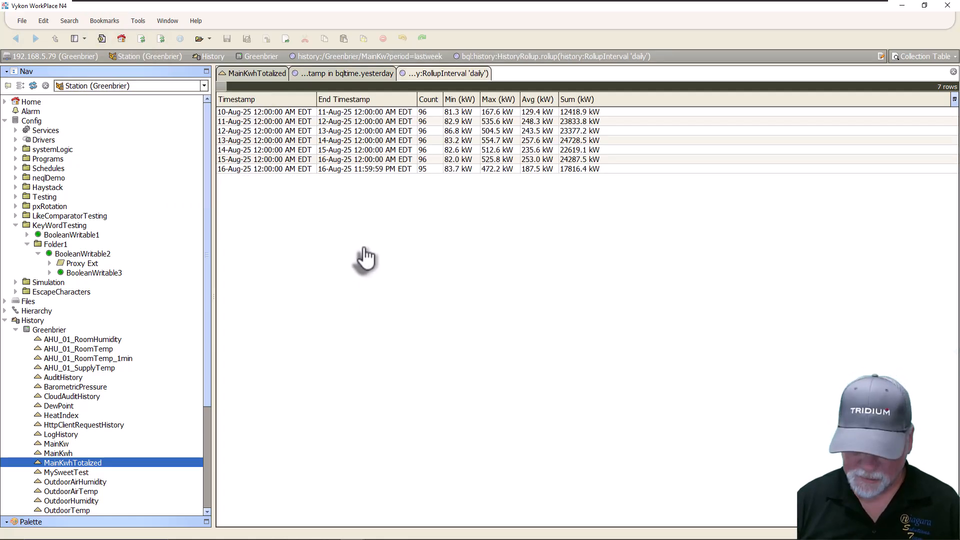
Examine the full ord of the daily rollup query, including its period parameter and HistoryRollup.rollup expression, and dismiss the ord dialog.
key("ctrl+l")
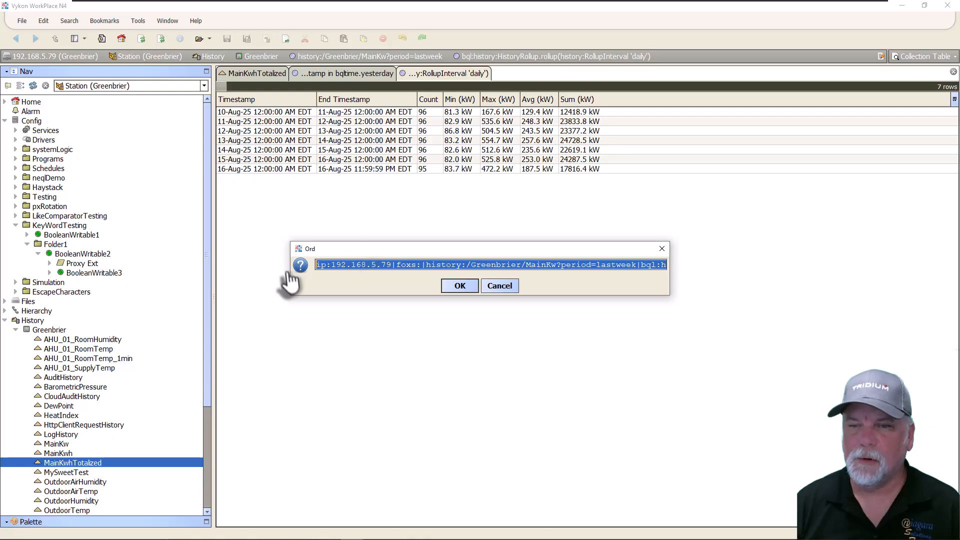
left_click_drag(290, 280, 7, 300)
left_click_drag(670, 281, 856, 278)
left_click(818, 266)
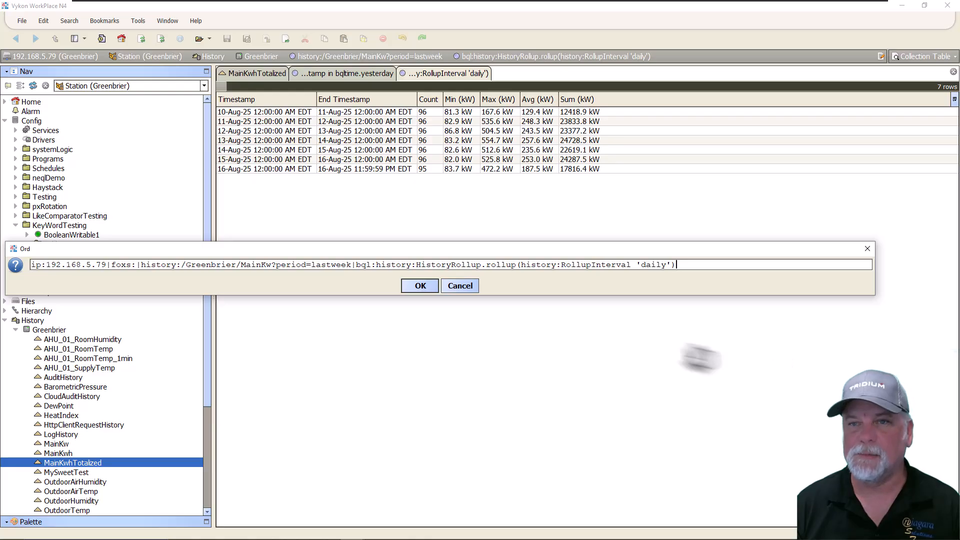
left_click(458, 286)
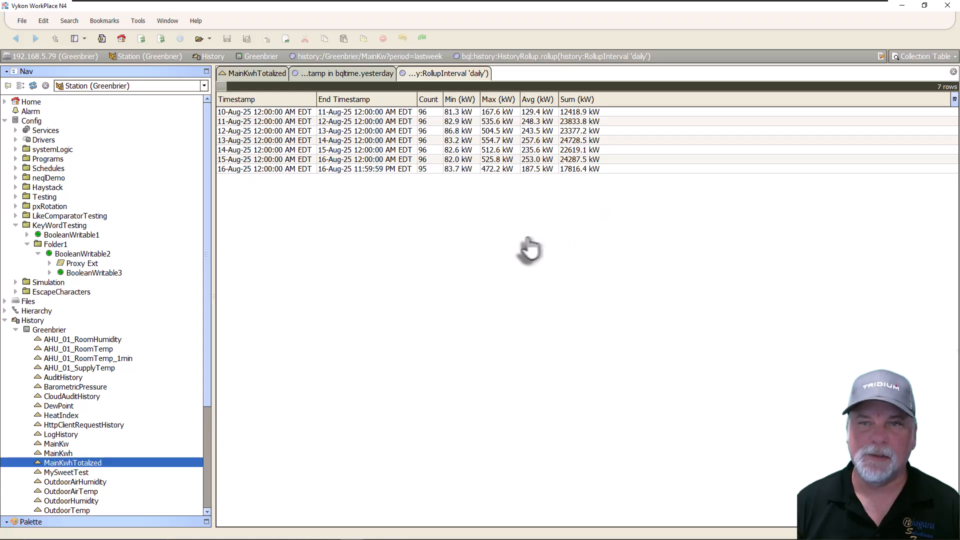
Open the bookmarked query "MainKw last week with daily rollup piped to another query" from Keywords and Miscellaneous.
left_click(163, 23)
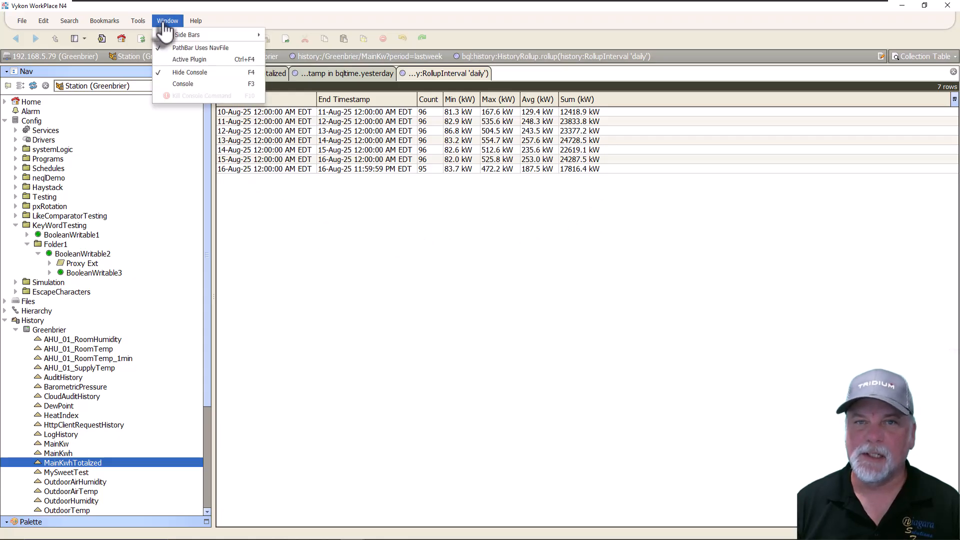
mouse_move(116, 24)
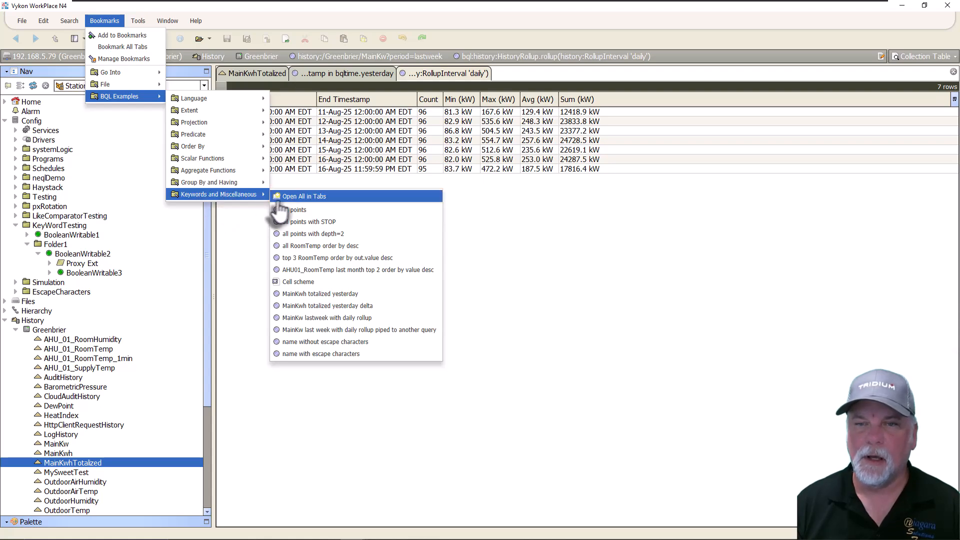
left_click(396, 332)
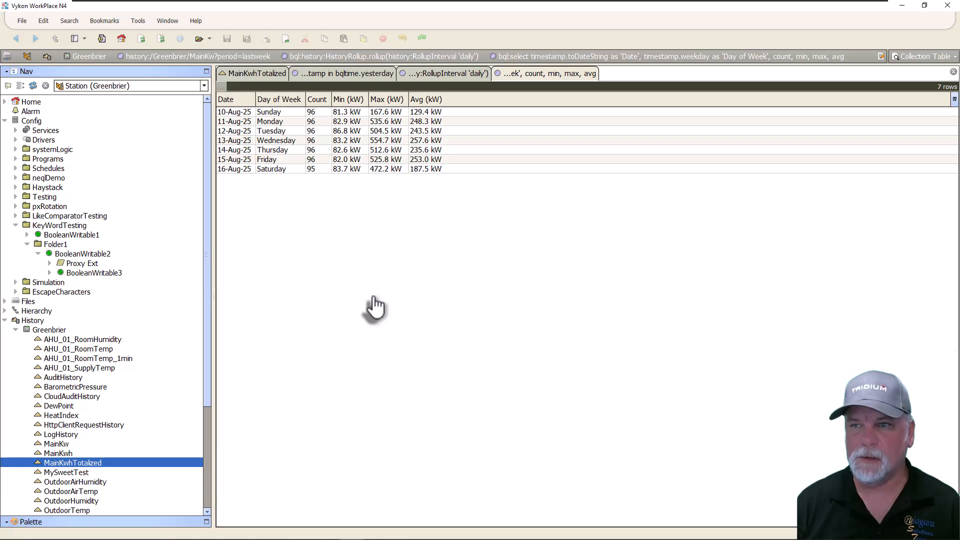
Examine the full ord of the piped query through to its final select statement and dismiss the ord dialog.
key("ctrl+l")
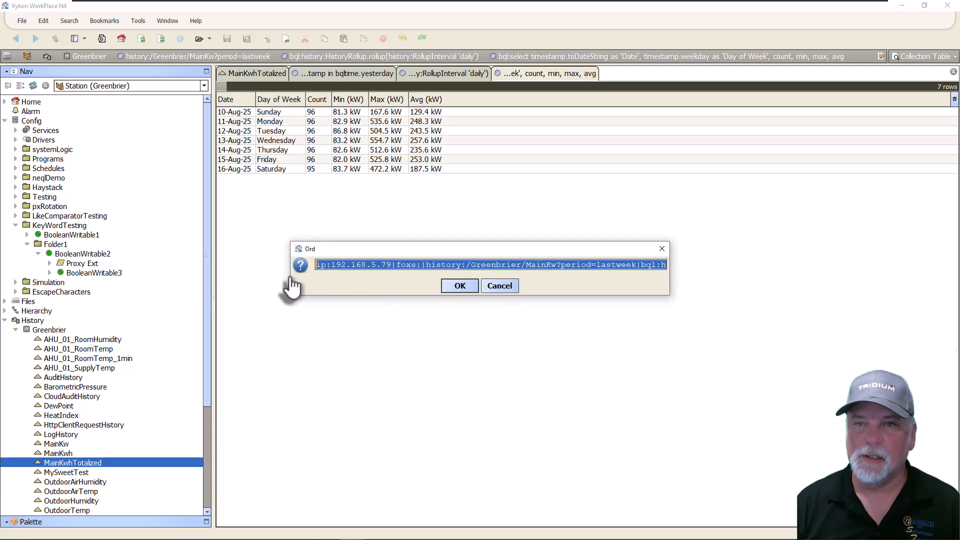
left_click_drag(291, 279, 5, 265)
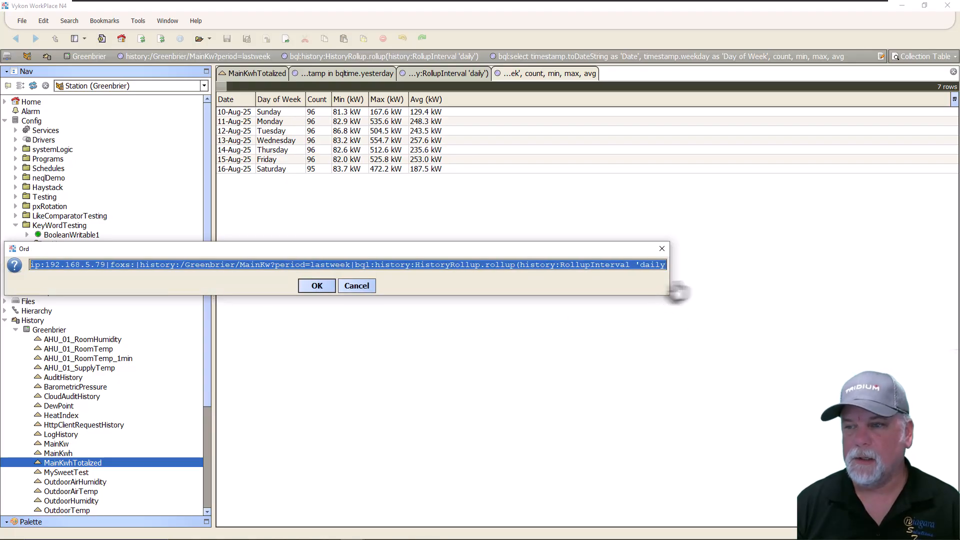
left_click_drag(669, 272, 956, 253)
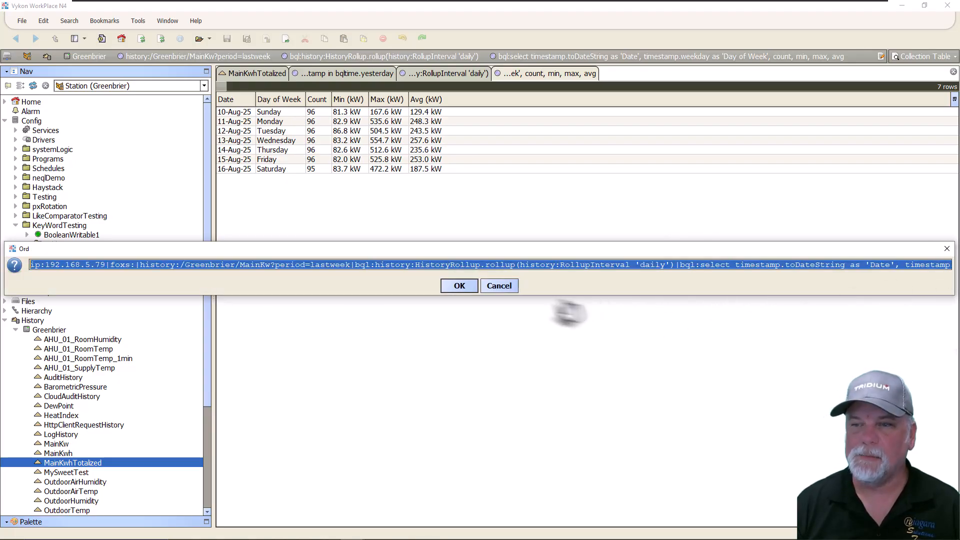
key("End")
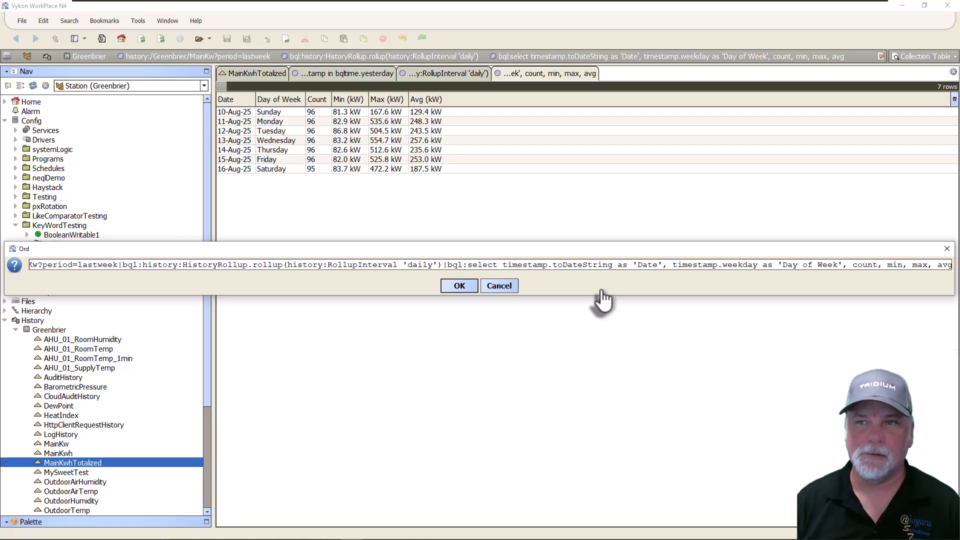
left_click(499, 286)
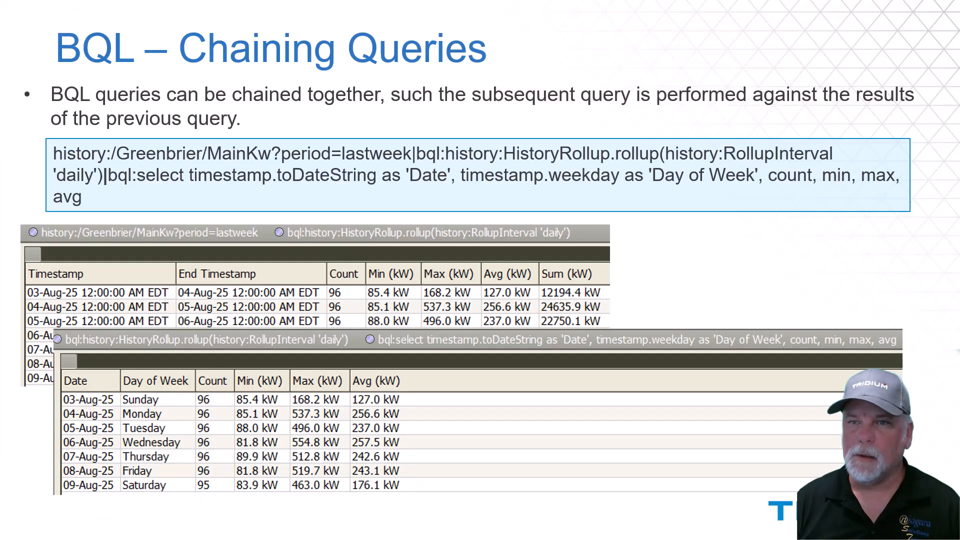
key("Right")
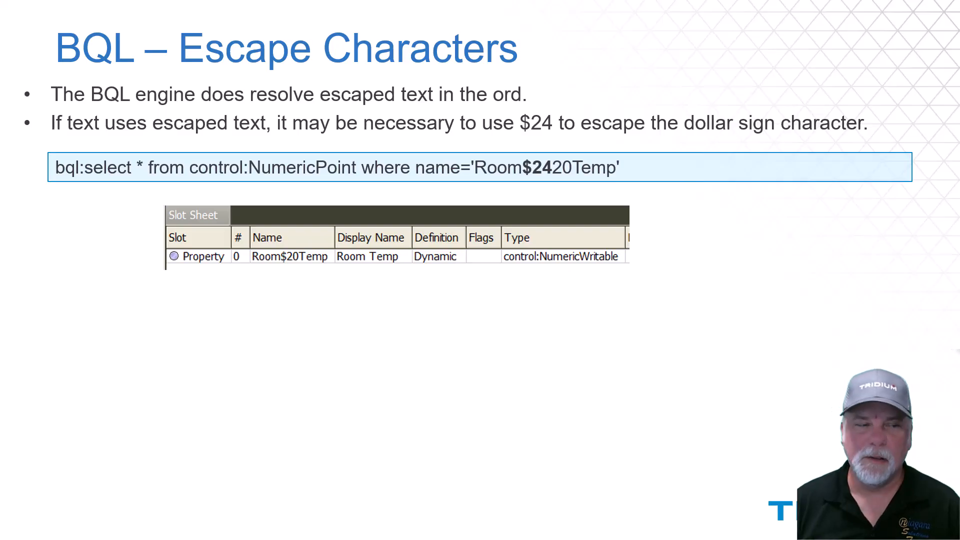